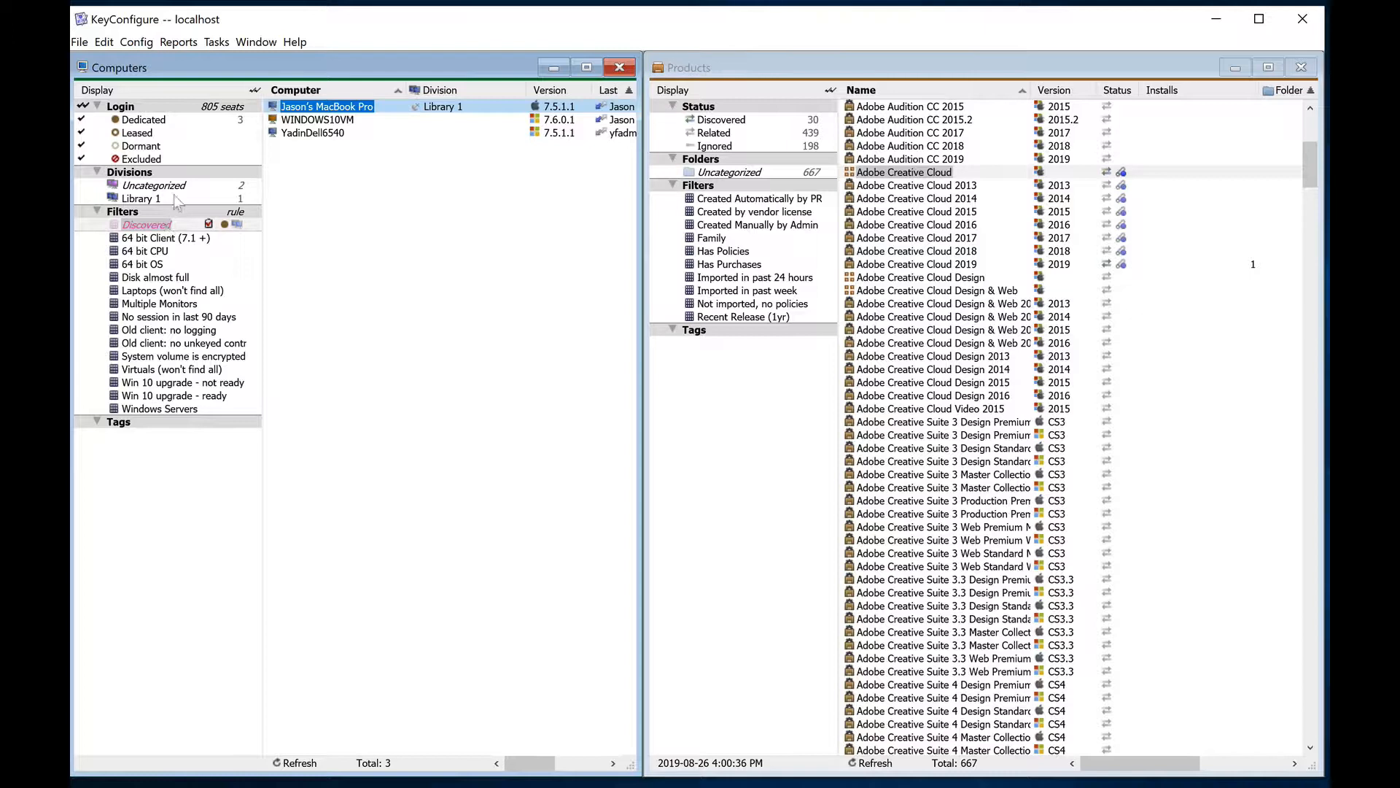
# Show the programs installed on the MacBook Pro, look through its Adobe entries, and open the overall Programs list.
pyautogui.click(175, 188)
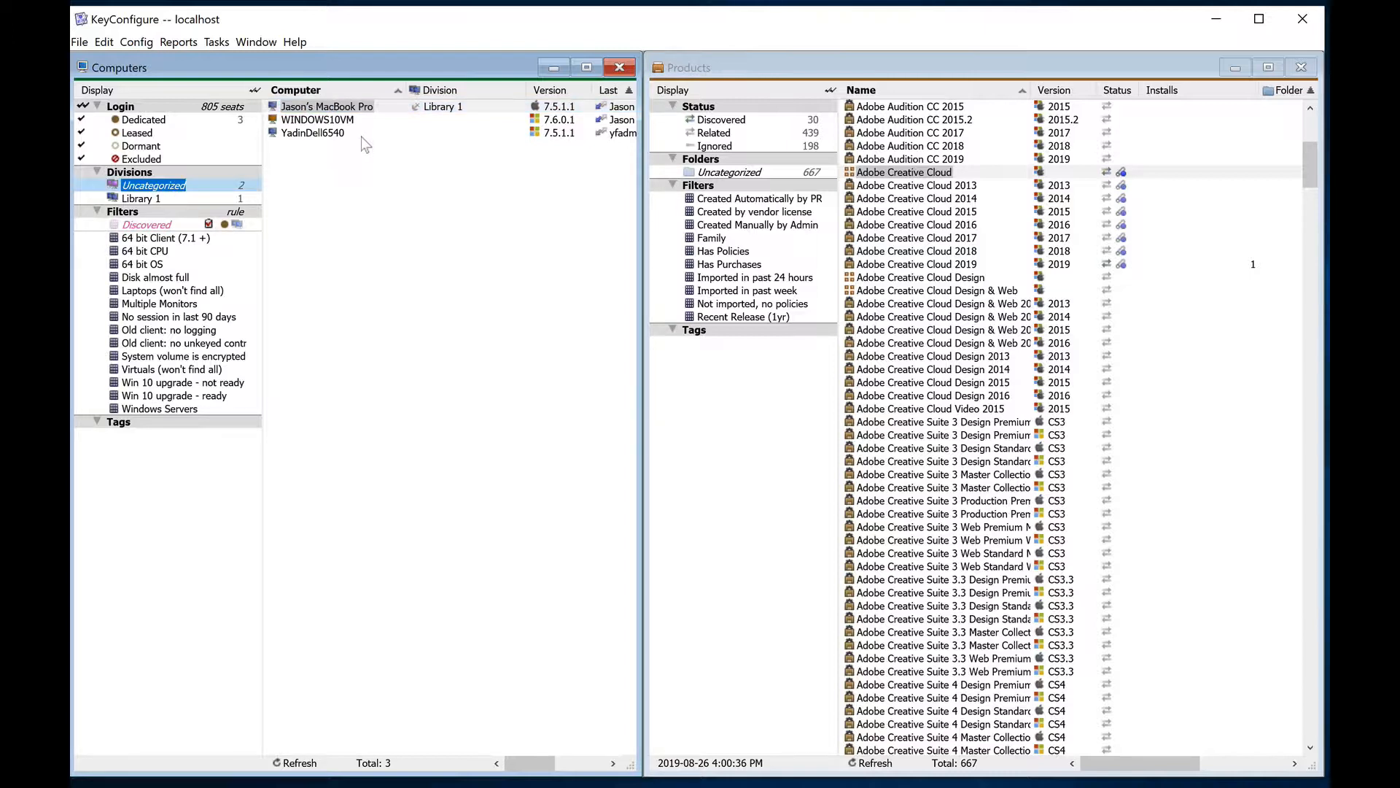
pyautogui.rightClick(353, 107)
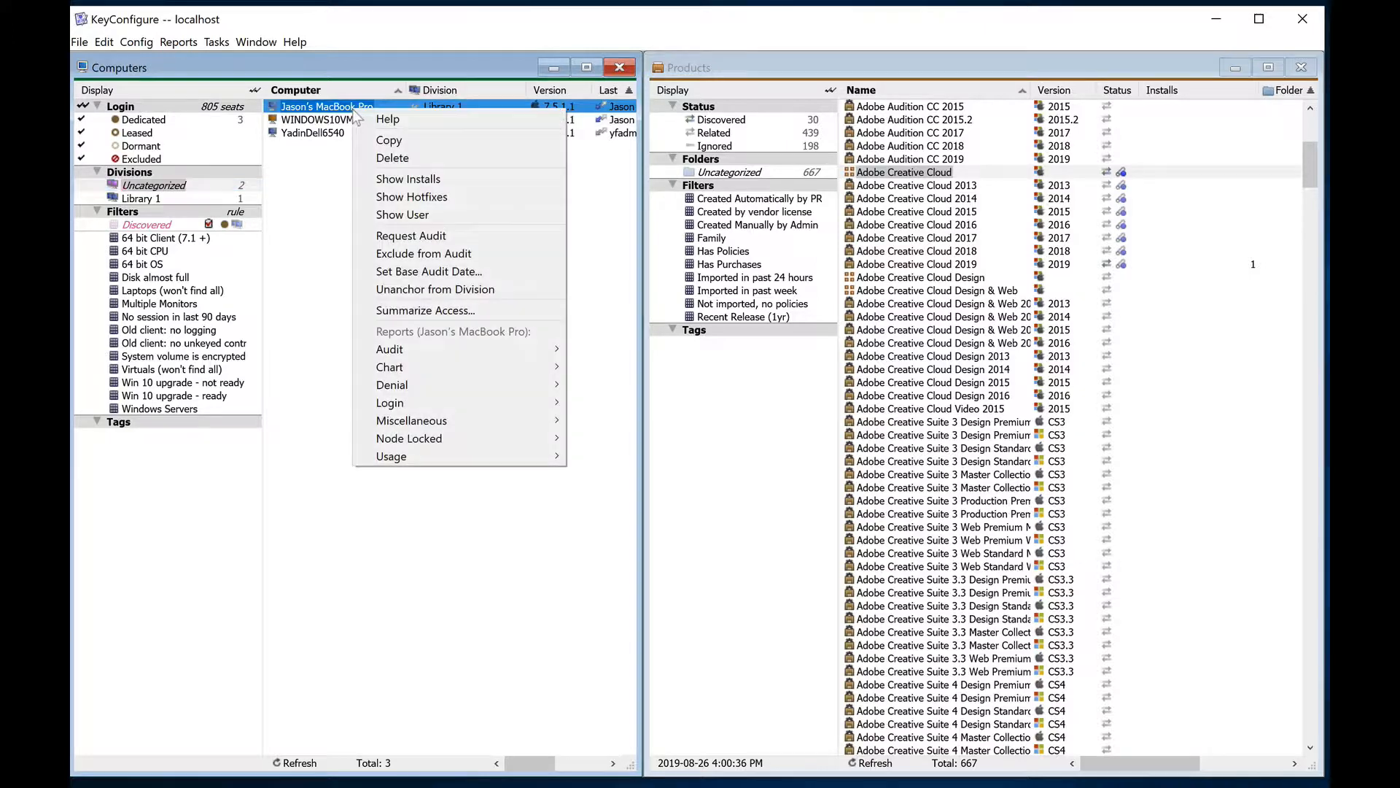
pyautogui.click(412, 179)
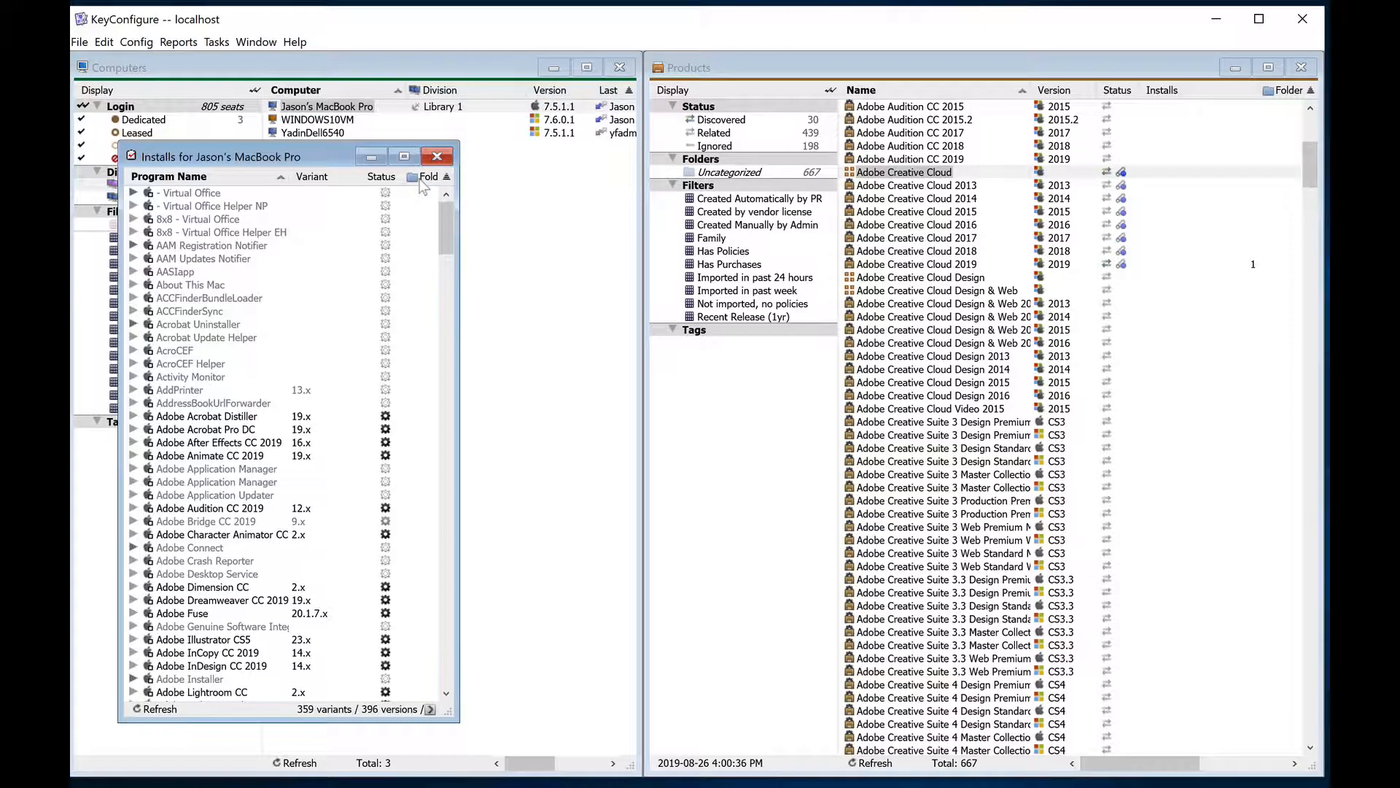
pyautogui.moveTo(449, 229)
pyautogui.mouseDown()
pyautogui.moveTo(443, 267)
pyautogui.moveTo(446, 252)
pyautogui.mouseUp()
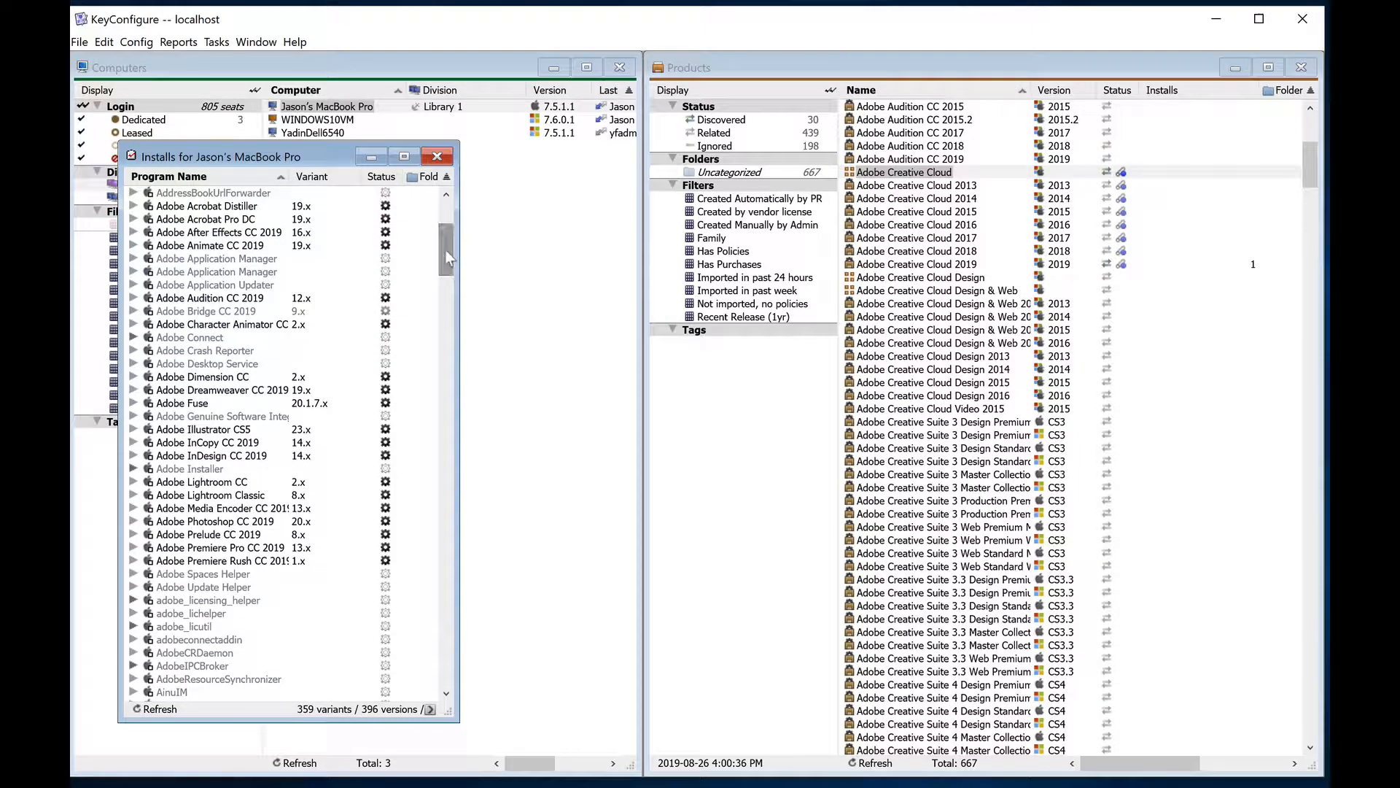
pyautogui.click(255, 43)
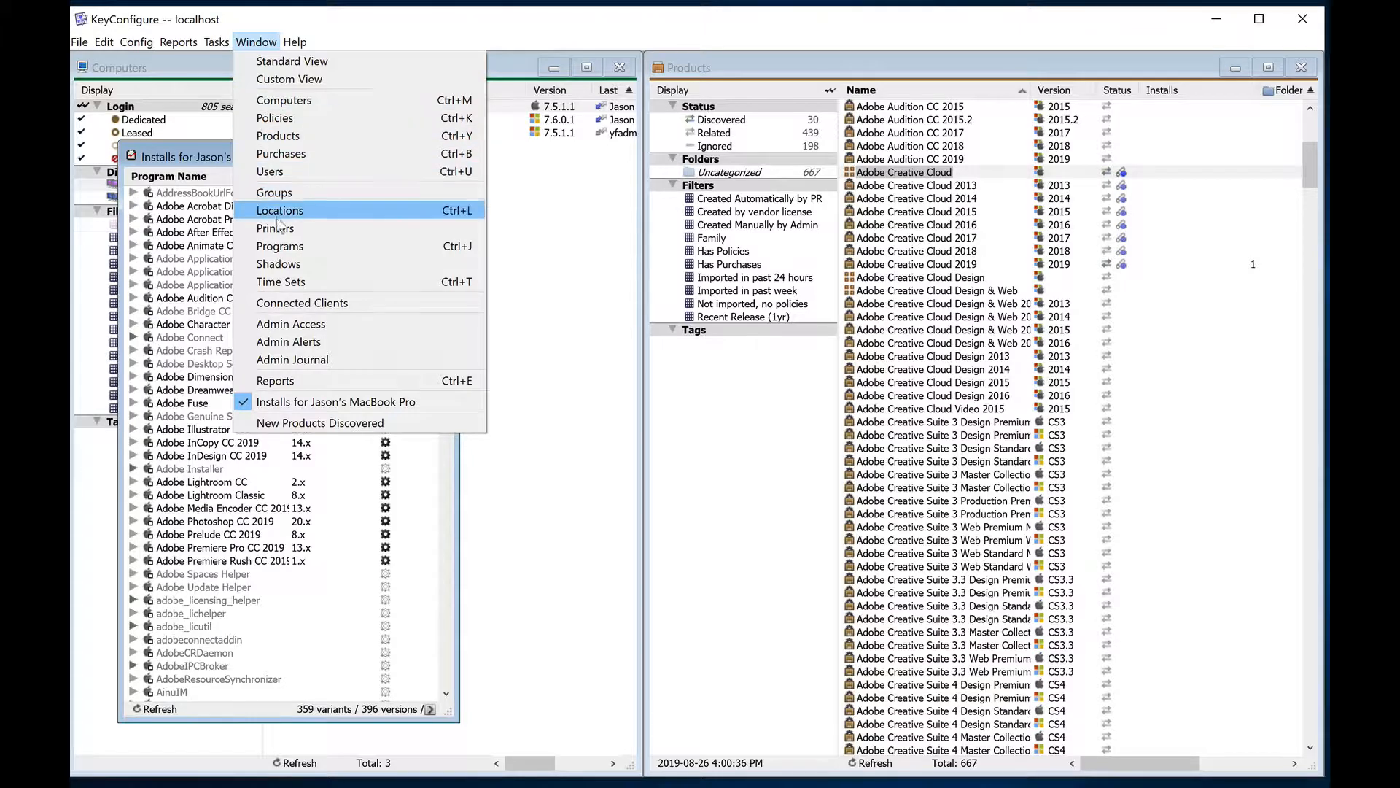
pyautogui.click(321, 248)
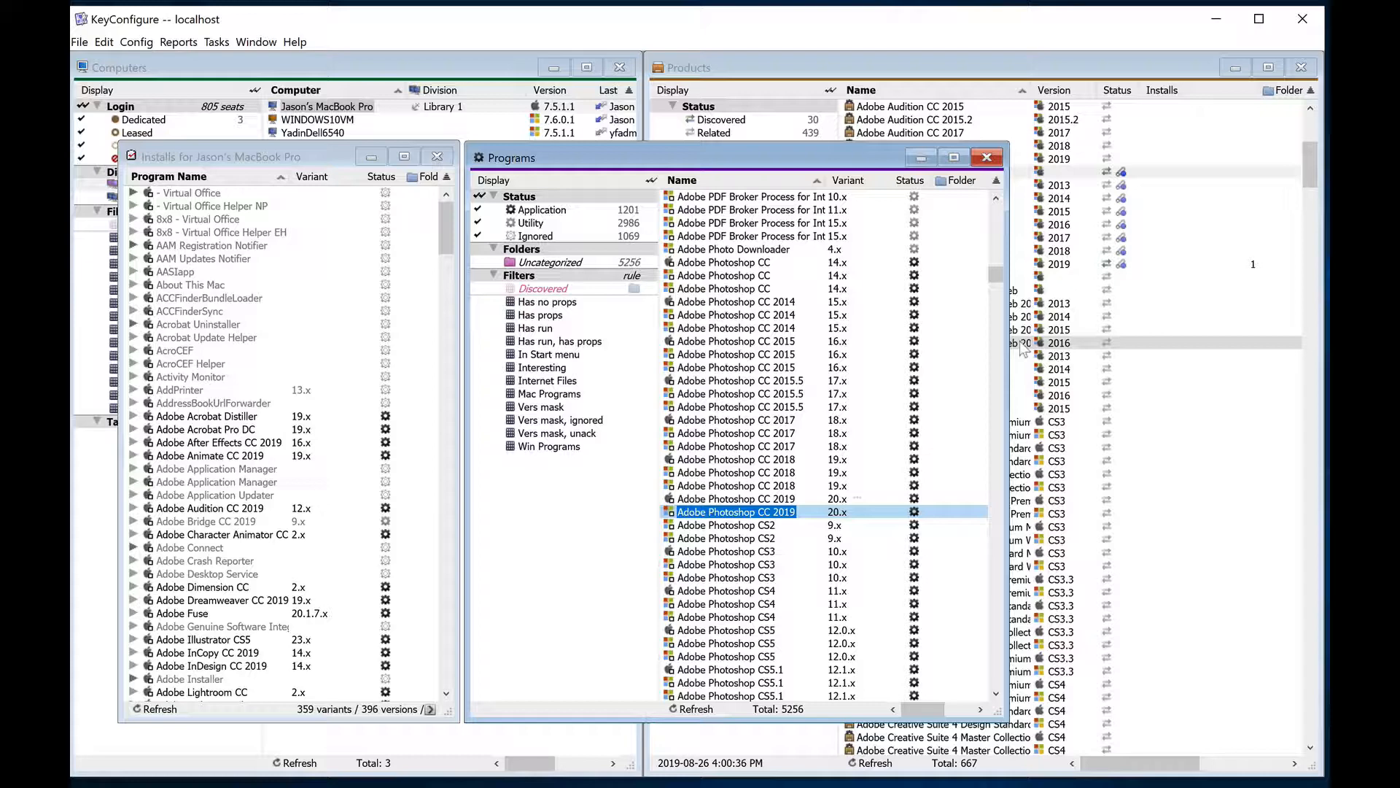
# Open the product details of Adobe Creative Cloud 2019, examine the programs it includes, and close the details.
pyautogui.click(1027, 69)
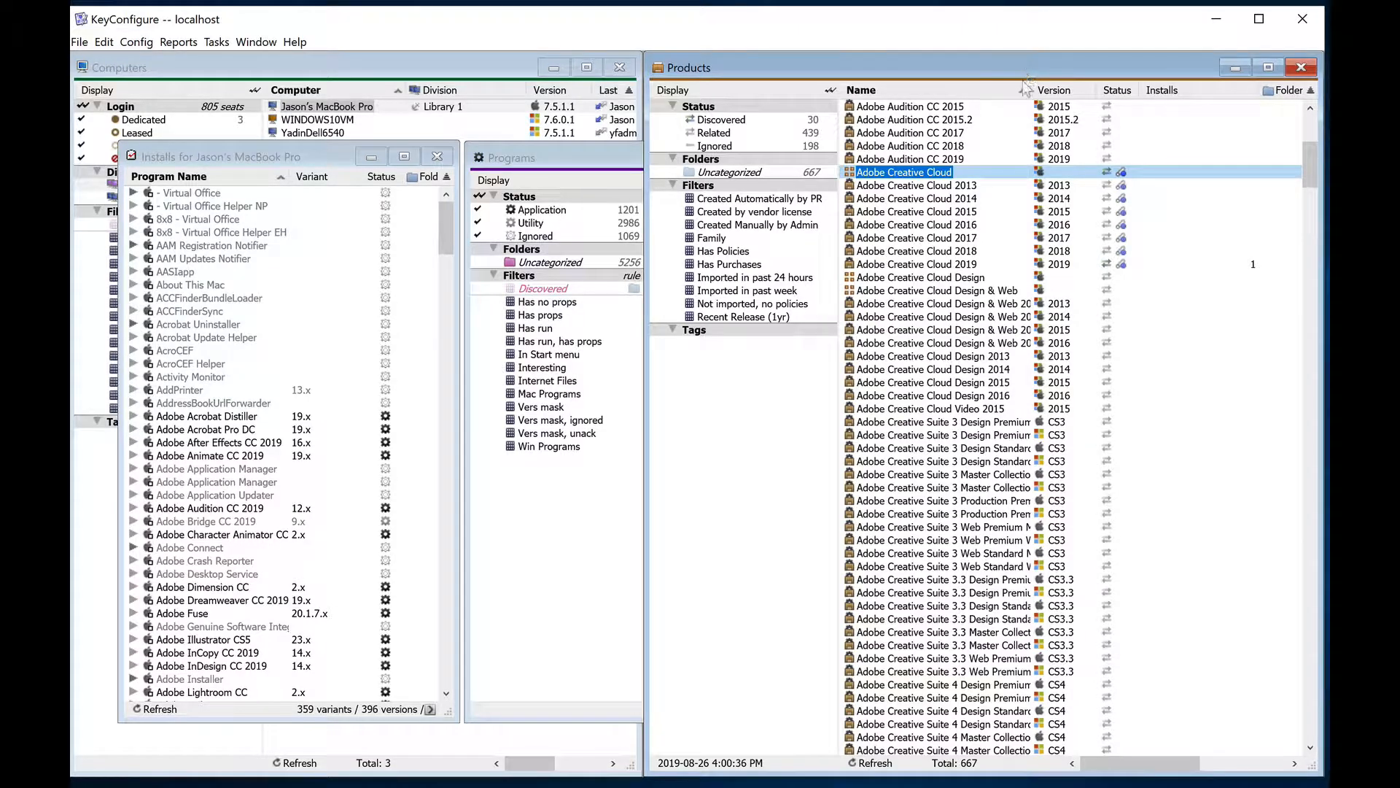
pyautogui.click(941, 264)
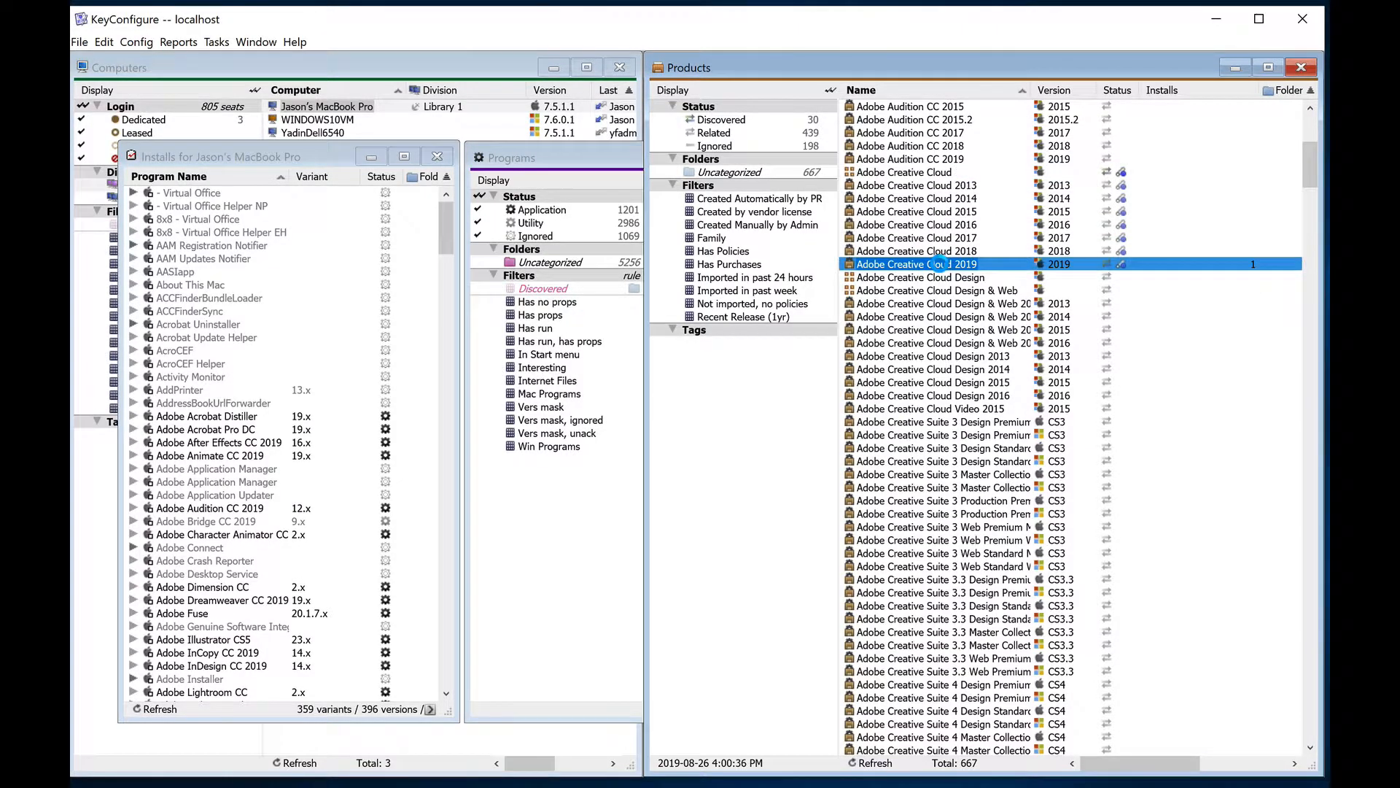
pyautogui.doubleClick(941, 266)
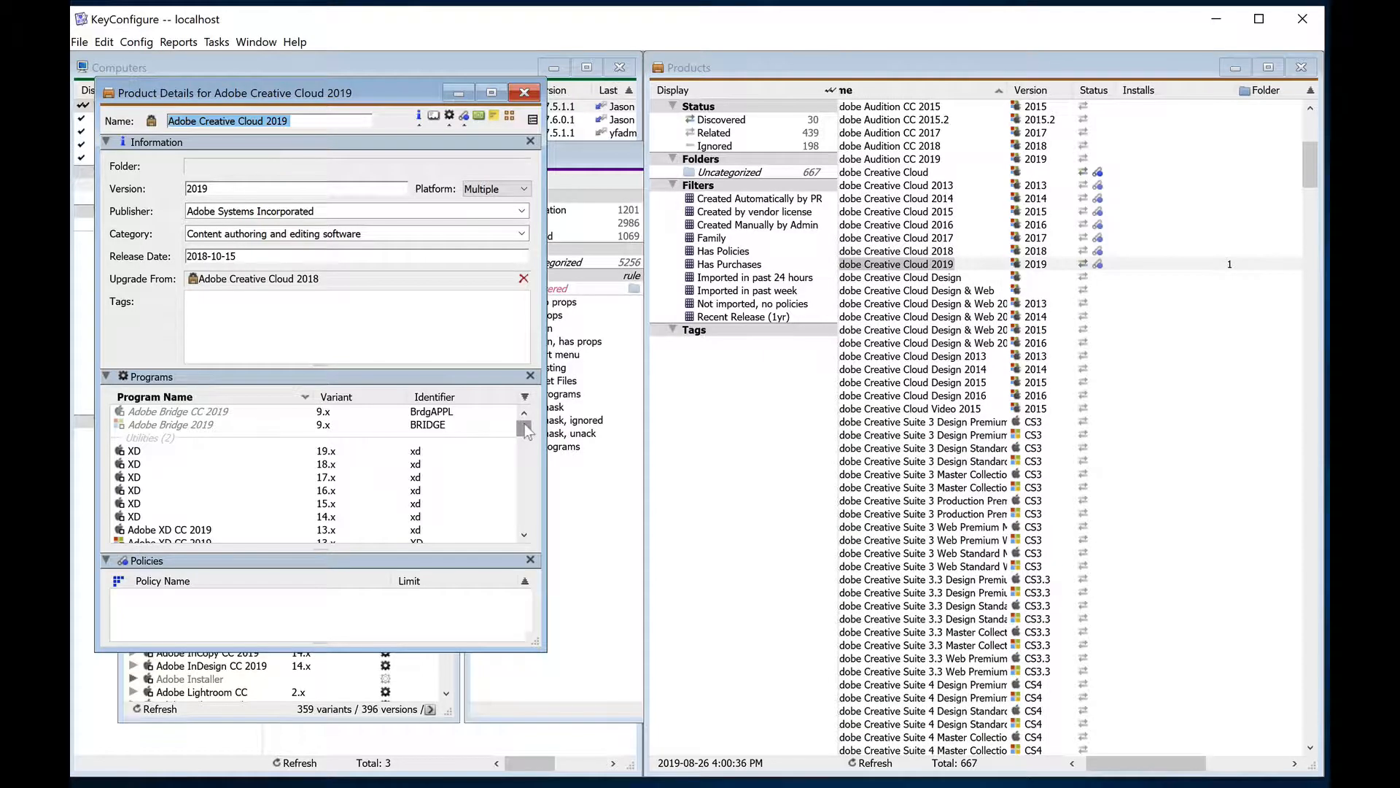
pyautogui.moveTo(527, 430); pyautogui.dragTo(515, 477)
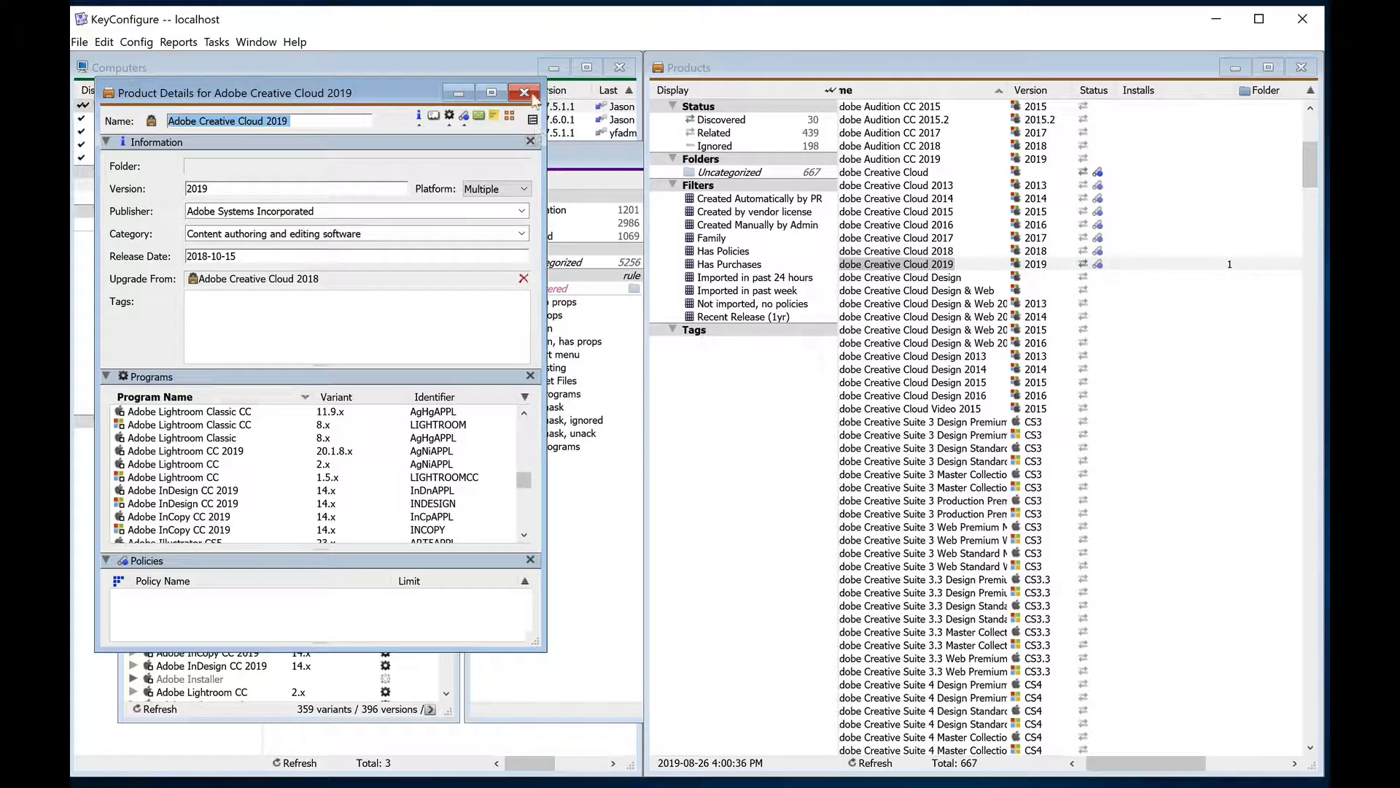
pyautogui.click(533, 95)
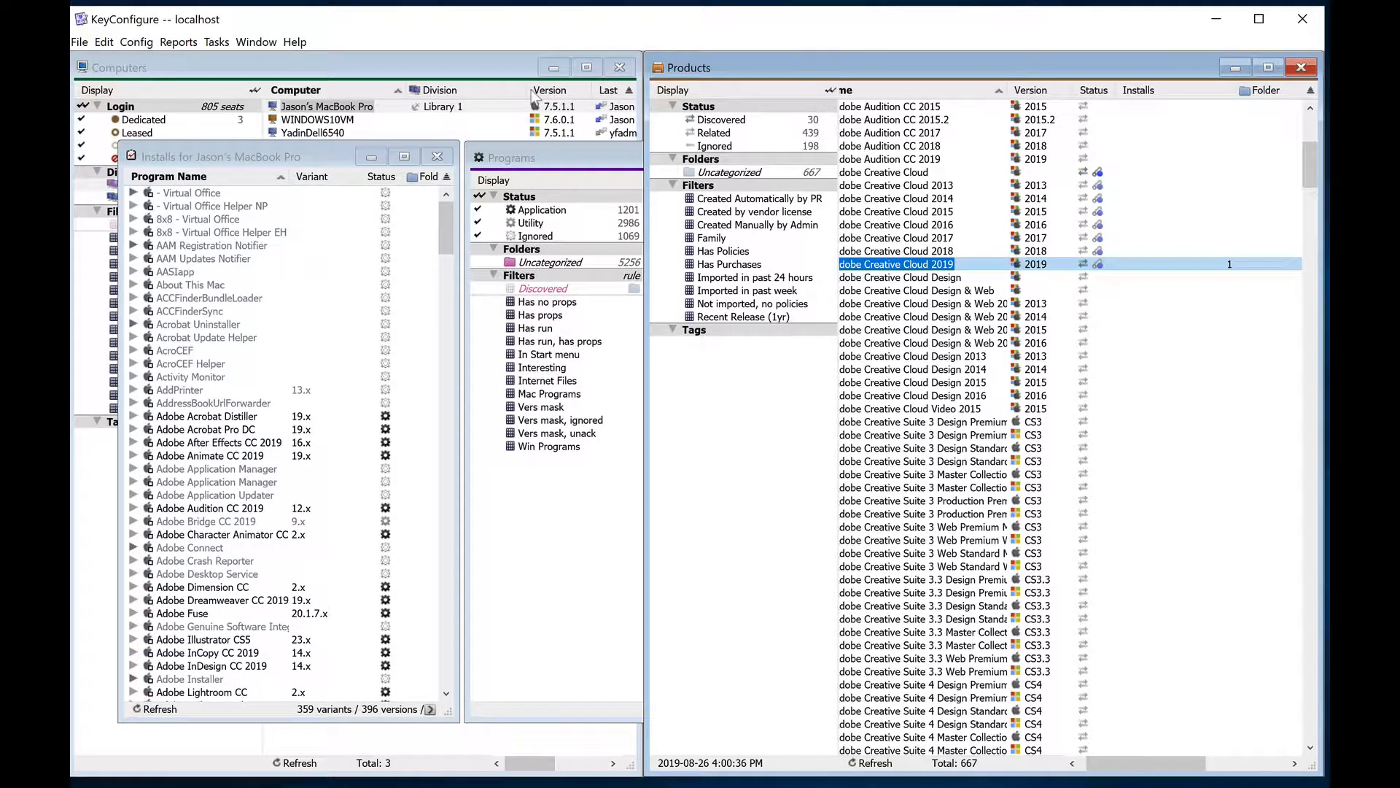
# Find Adobe Photoshop CC 2019 in the Products list, examine the programs in its product details, and close them.
pyautogui.click(551, 150)
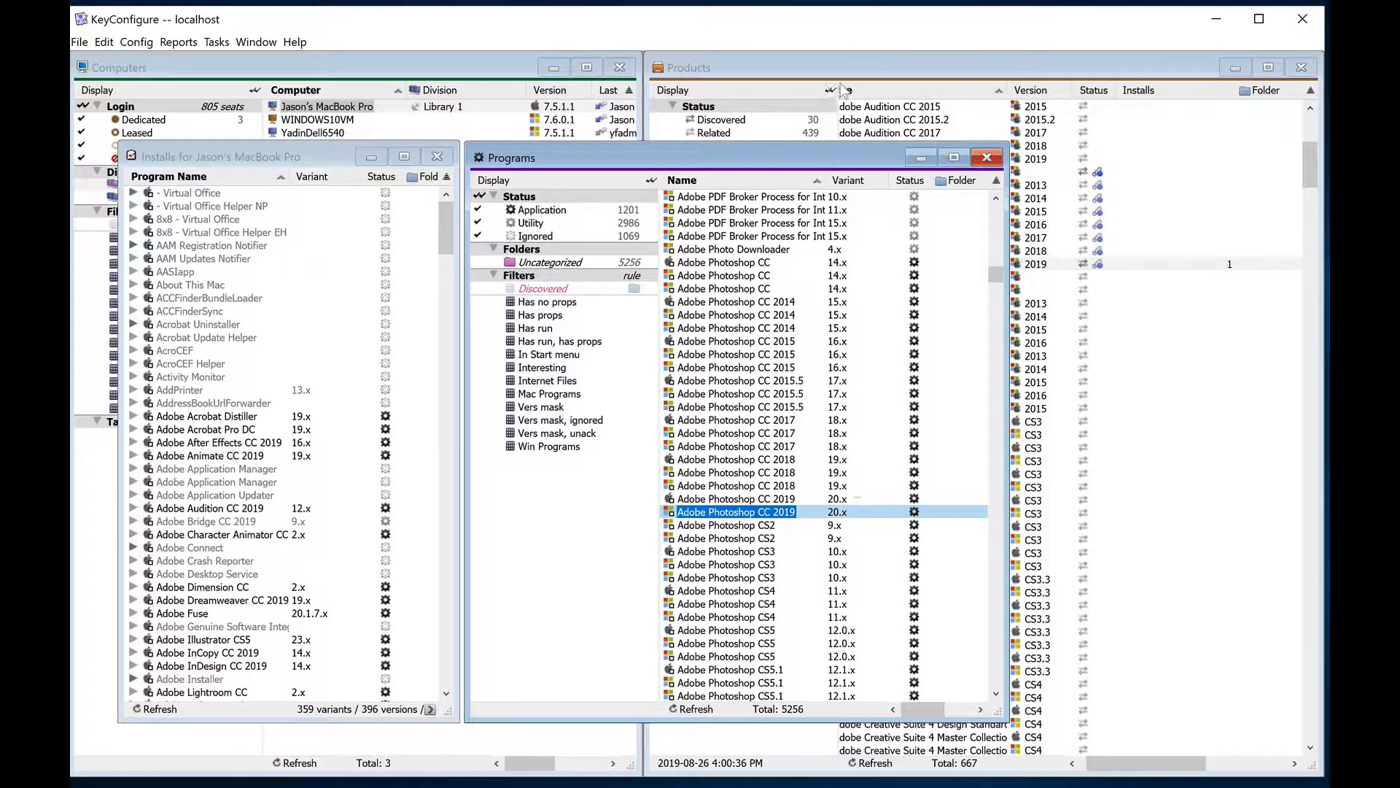
pyautogui.click(1223, 143)
pyautogui.scroll(4, 1223, 143)
pyautogui.hscroll(-1, 1223, 143)
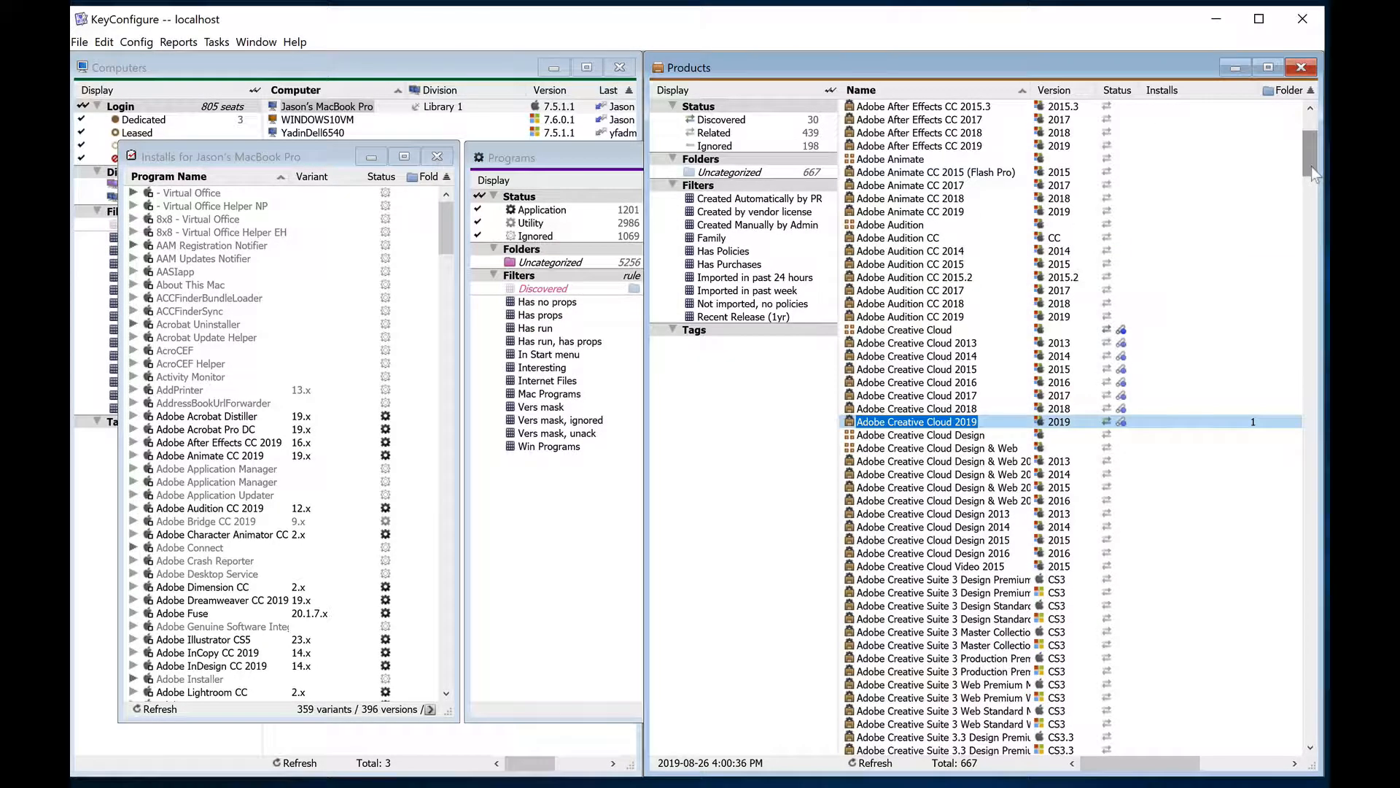
pyautogui.moveTo(1310, 177); pyautogui.dragTo(1306, 312)
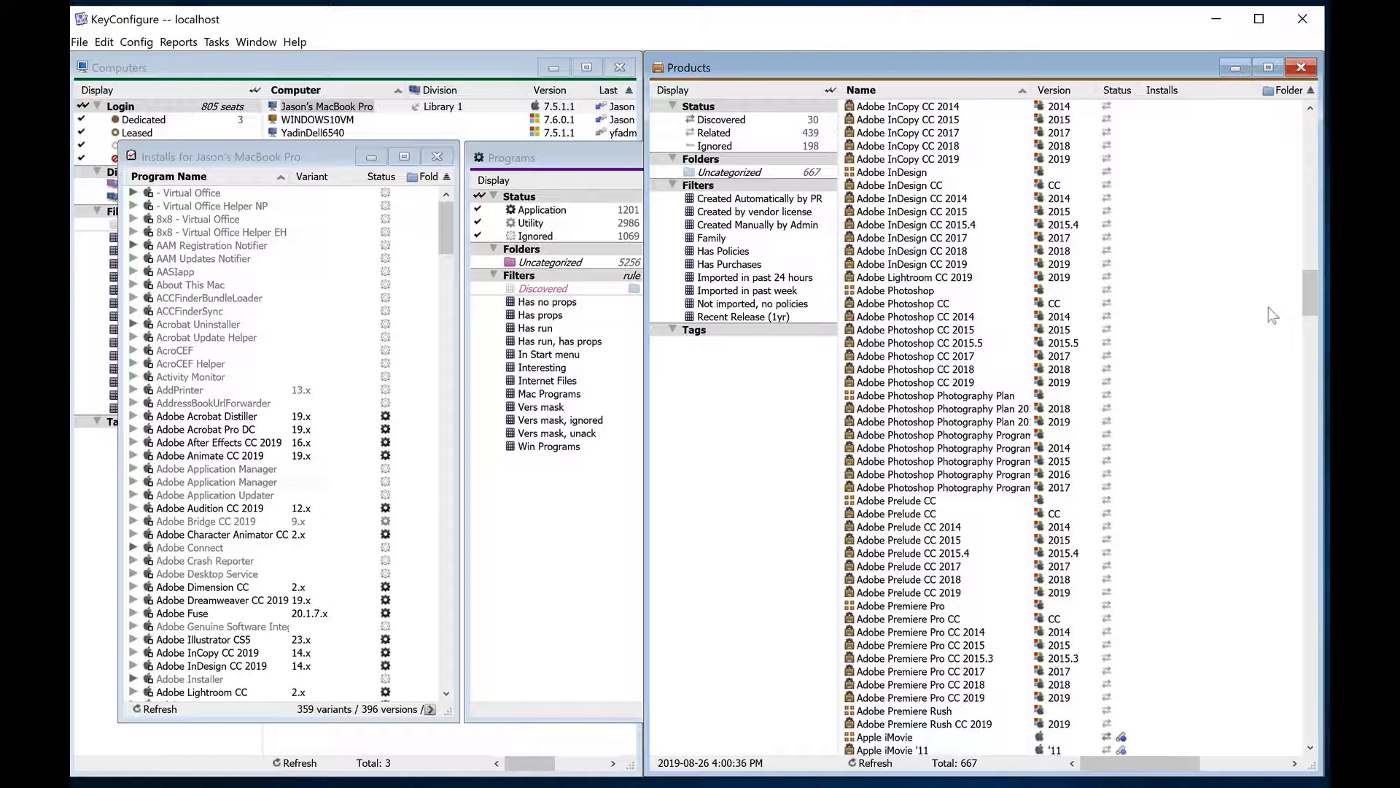
pyautogui.doubleClick(953, 382)
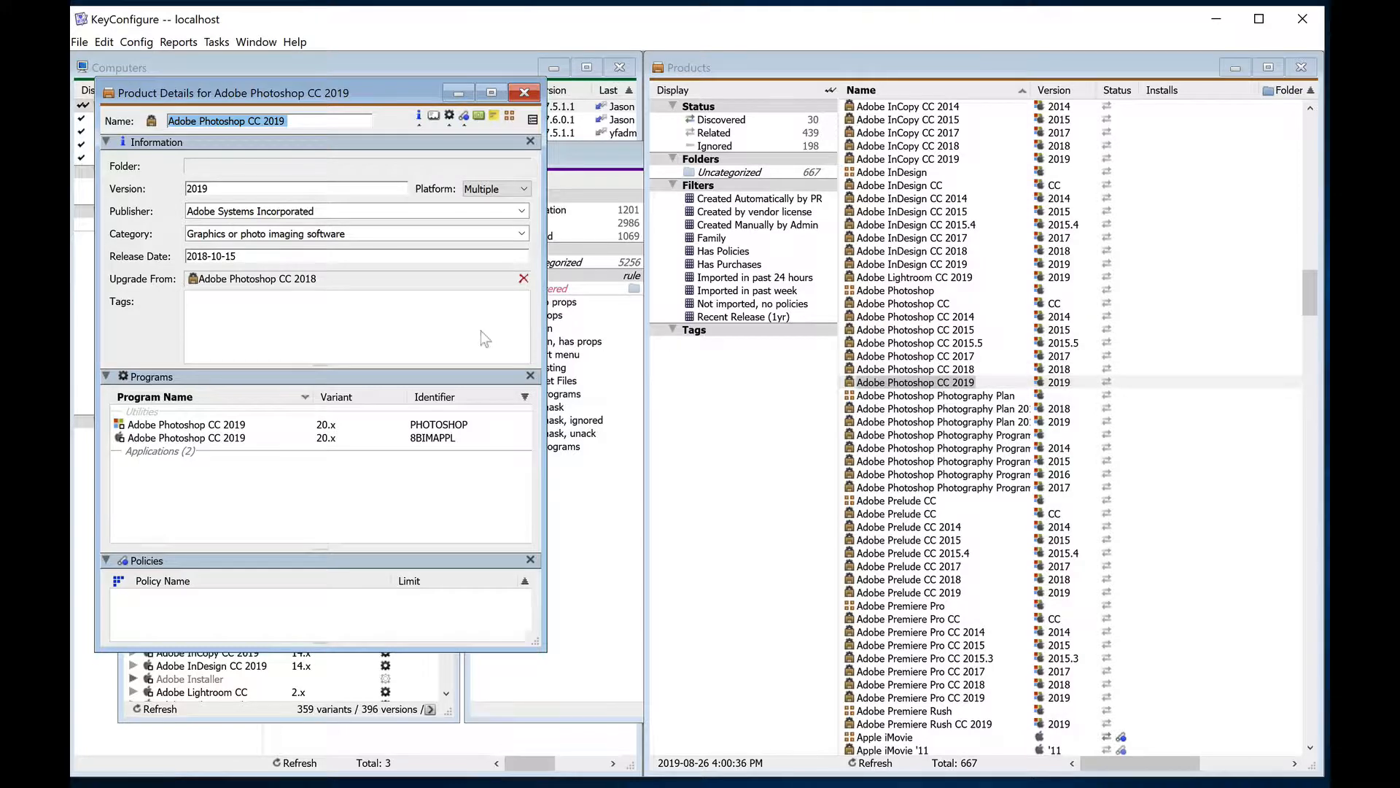
pyautogui.click(525, 94)
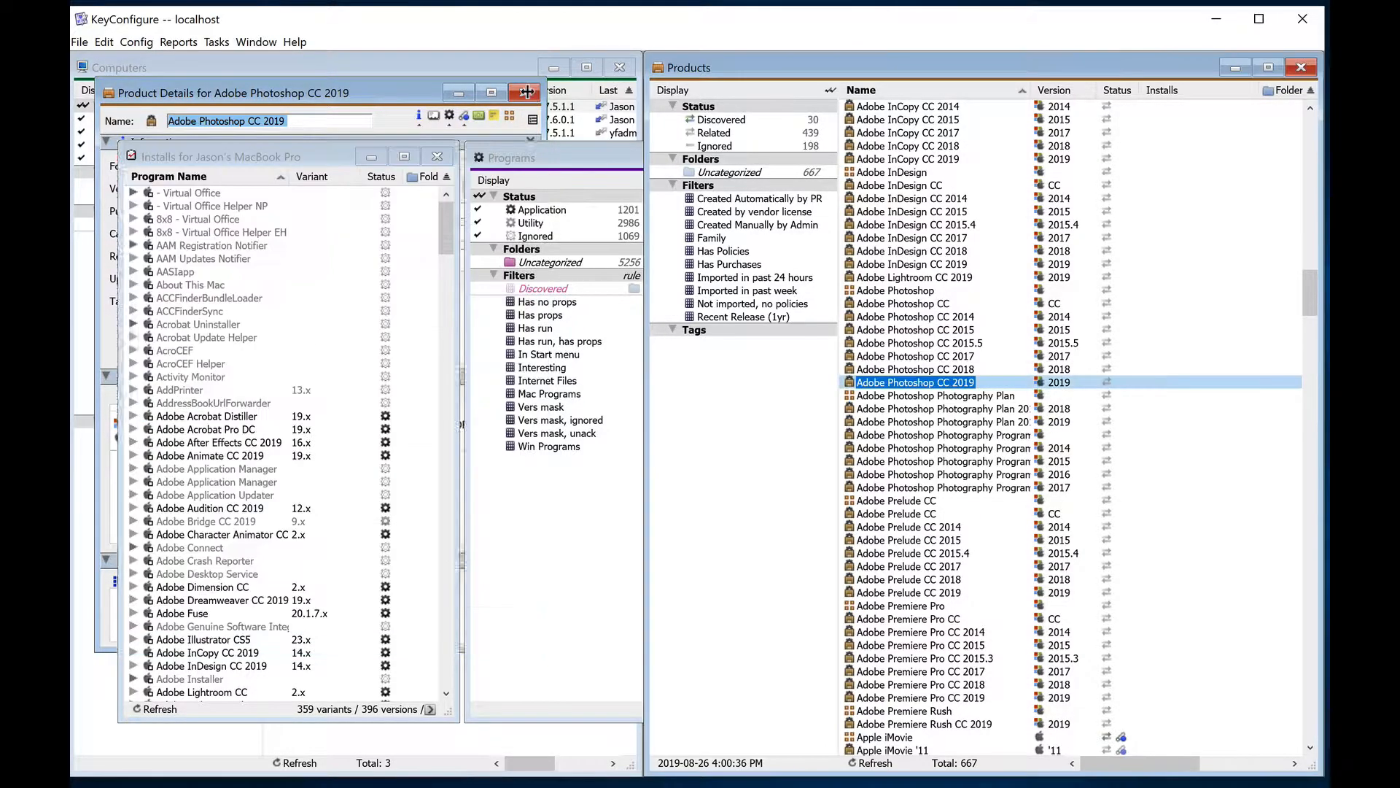
# Return to Adobe Creative Cloud 2019 in the Products list and select it to examine its install status.
pyautogui.moveTo(1309, 294); pyautogui.dragTo(1322, 157)
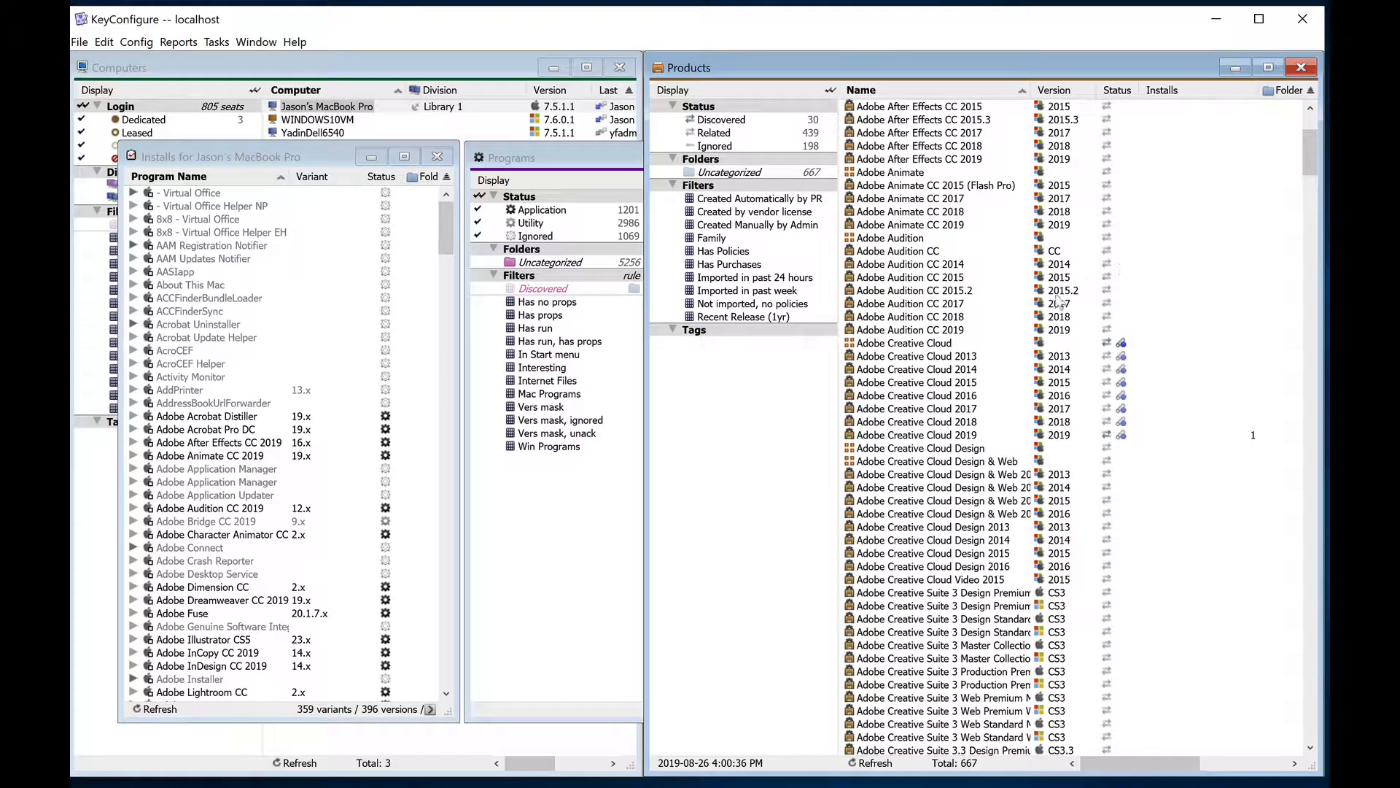
pyautogui.click(970, 436)
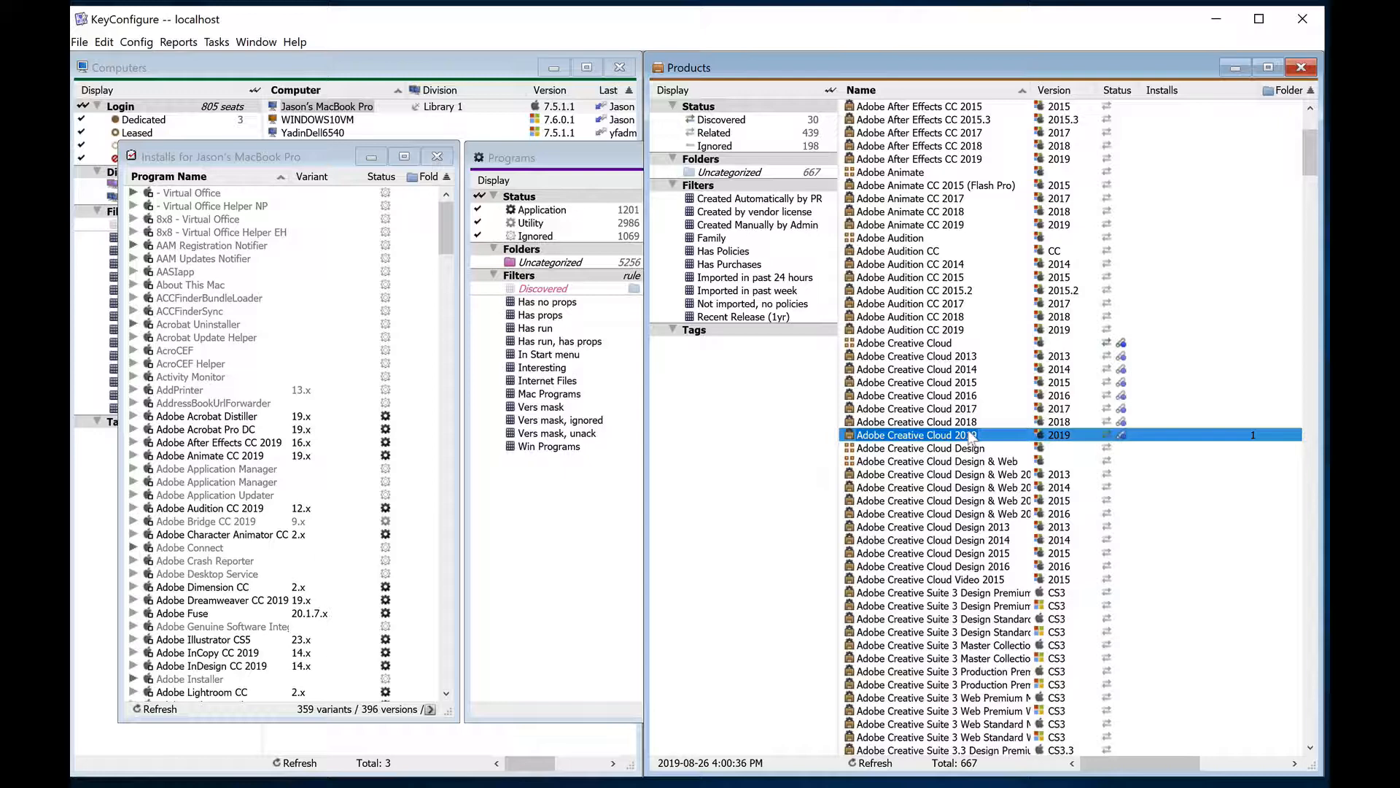
pyautogui.keyDown('ctrl'); pyautogui.click(969, 436); pyautogui.keyUp('ctrl')
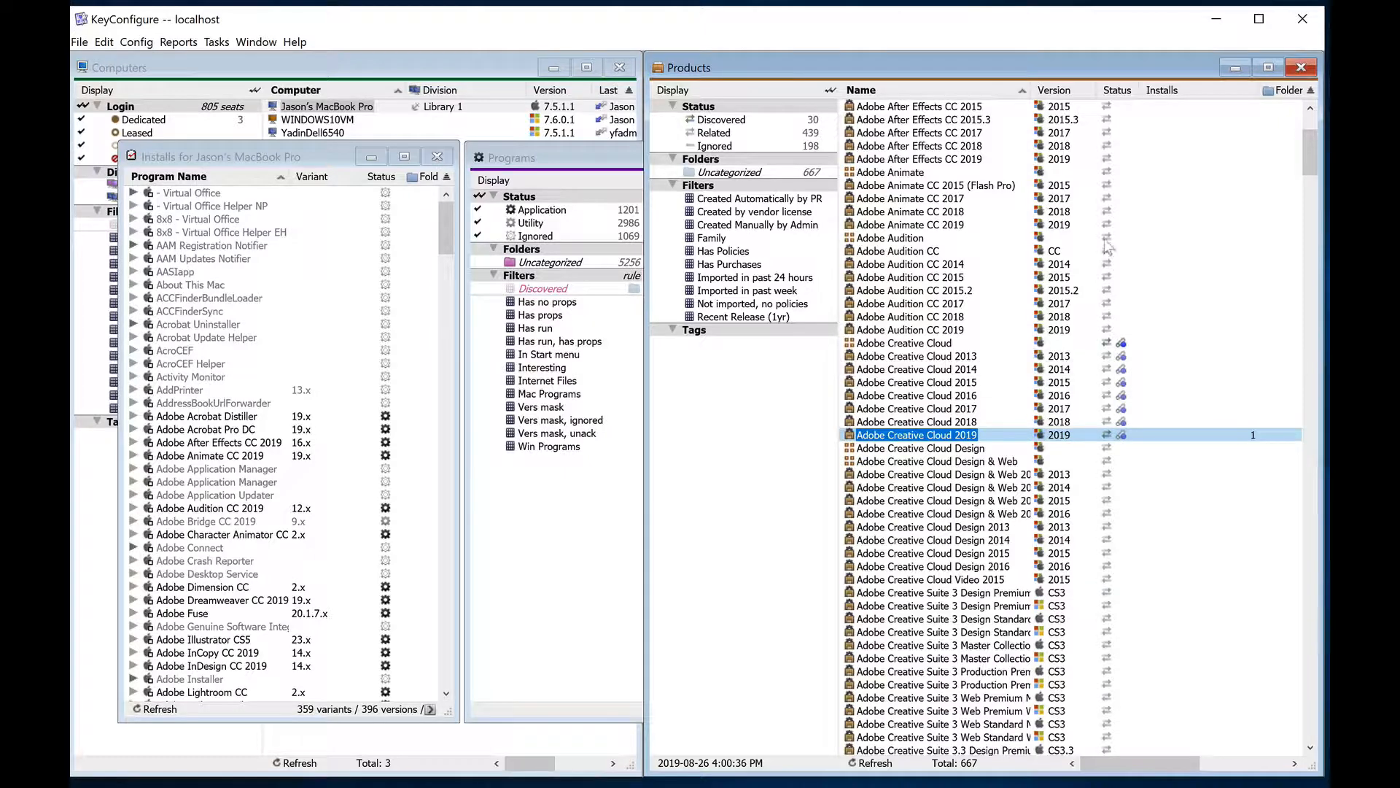
# Run the Audit Products (PROD x comp) report immediately for all products.
pyautogui.rightClick(1221, 232)
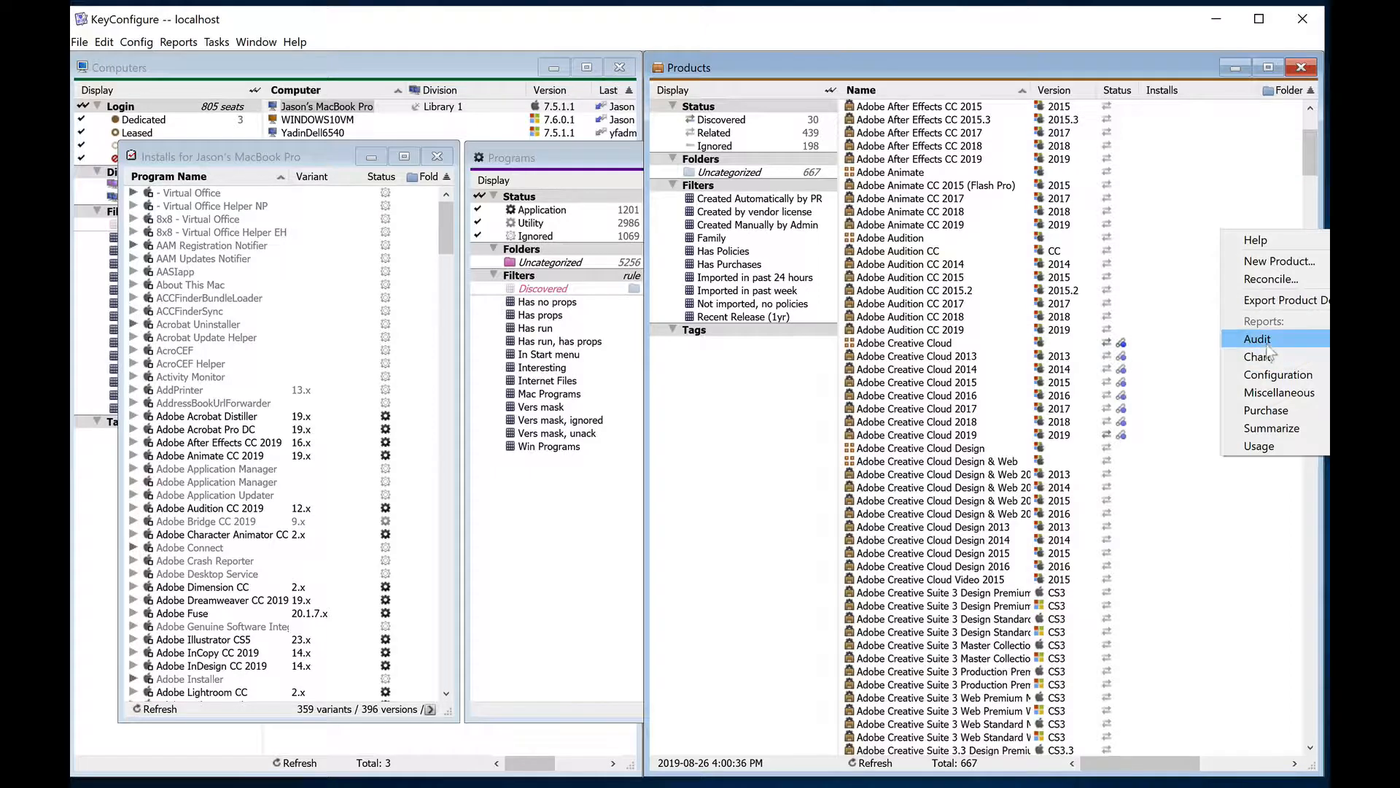
pyautogui.moveTo(1265, 349)
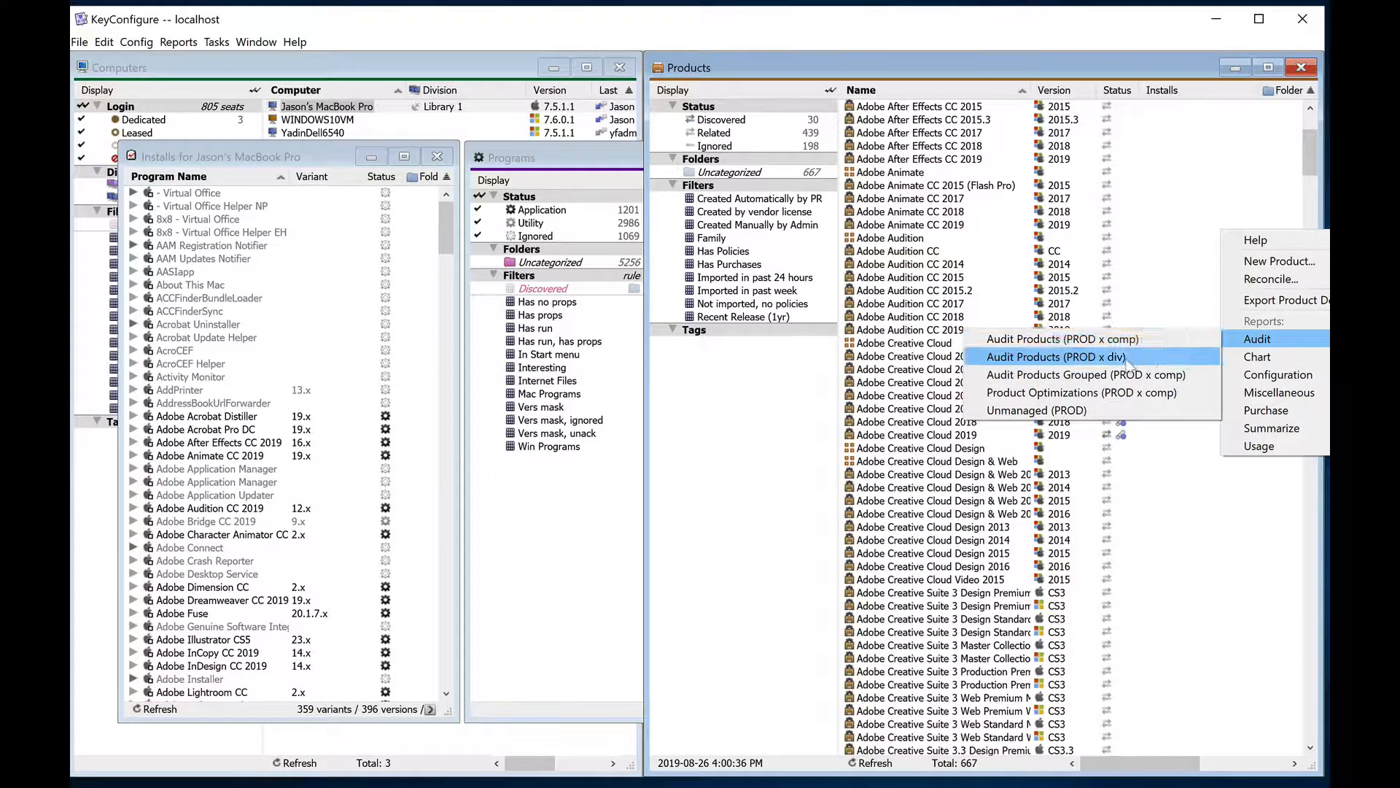
pyautogui.click(1129, 341)
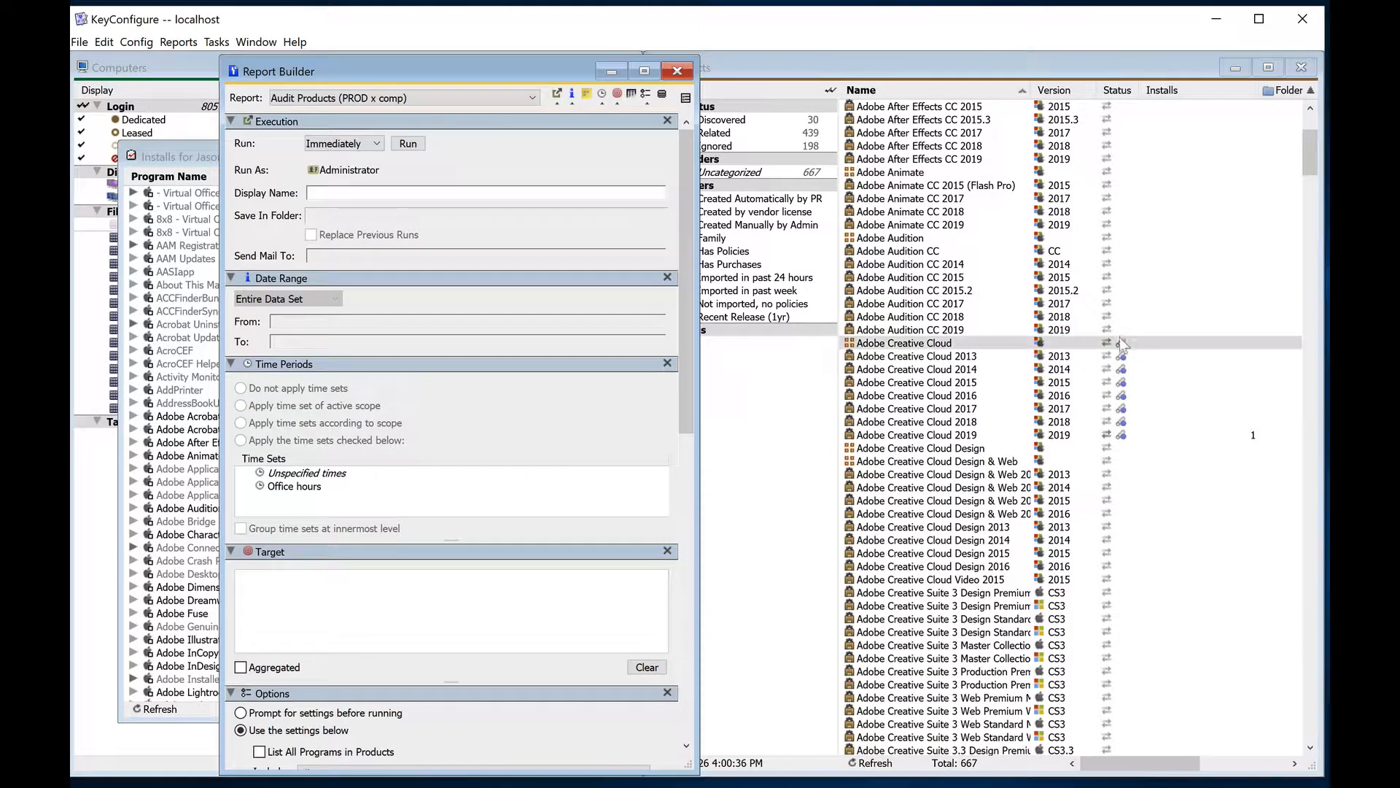
pyautogui.click(414, 144)
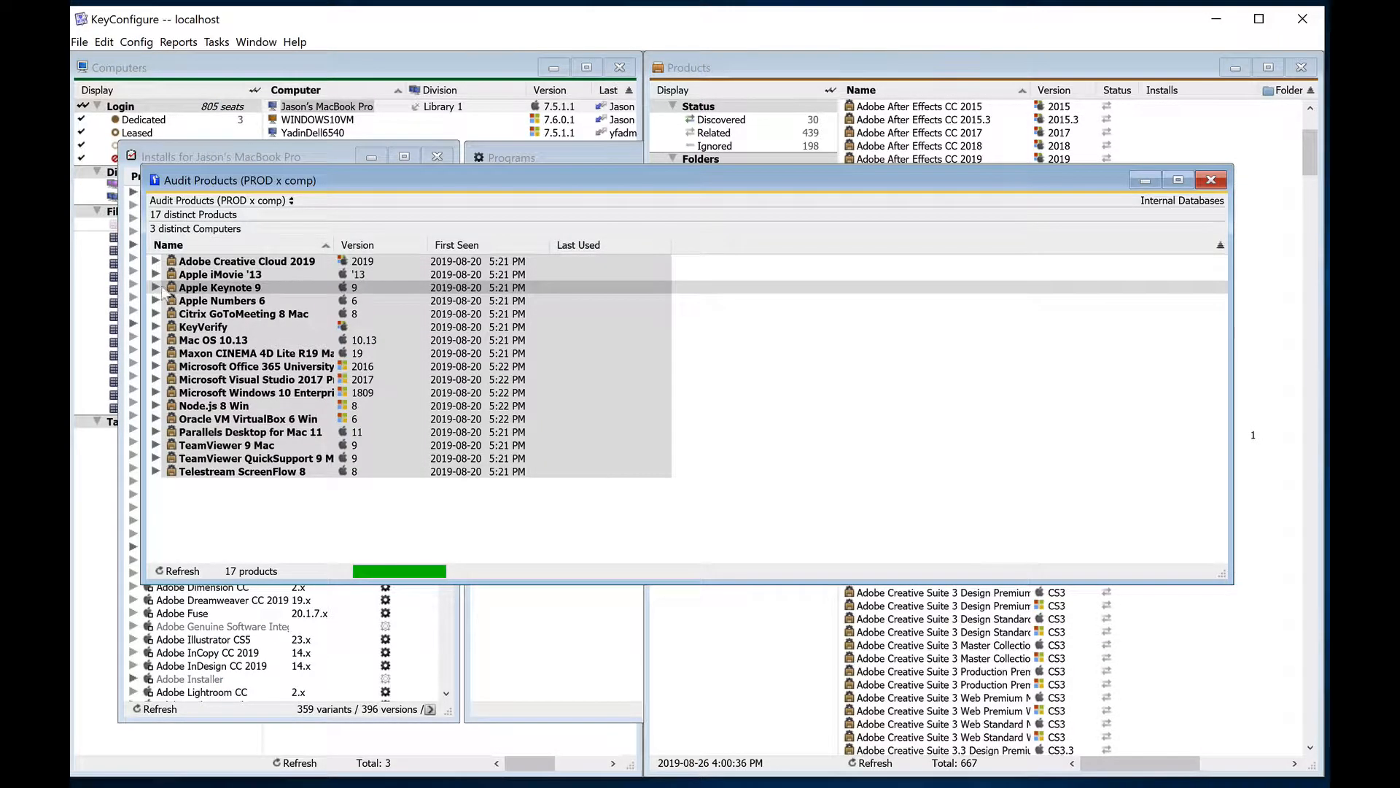
# Examine which computers are listed under Adobe Creative Cloud 2019 in the audit report, and close the report.
pyautogui.click(155, 261)
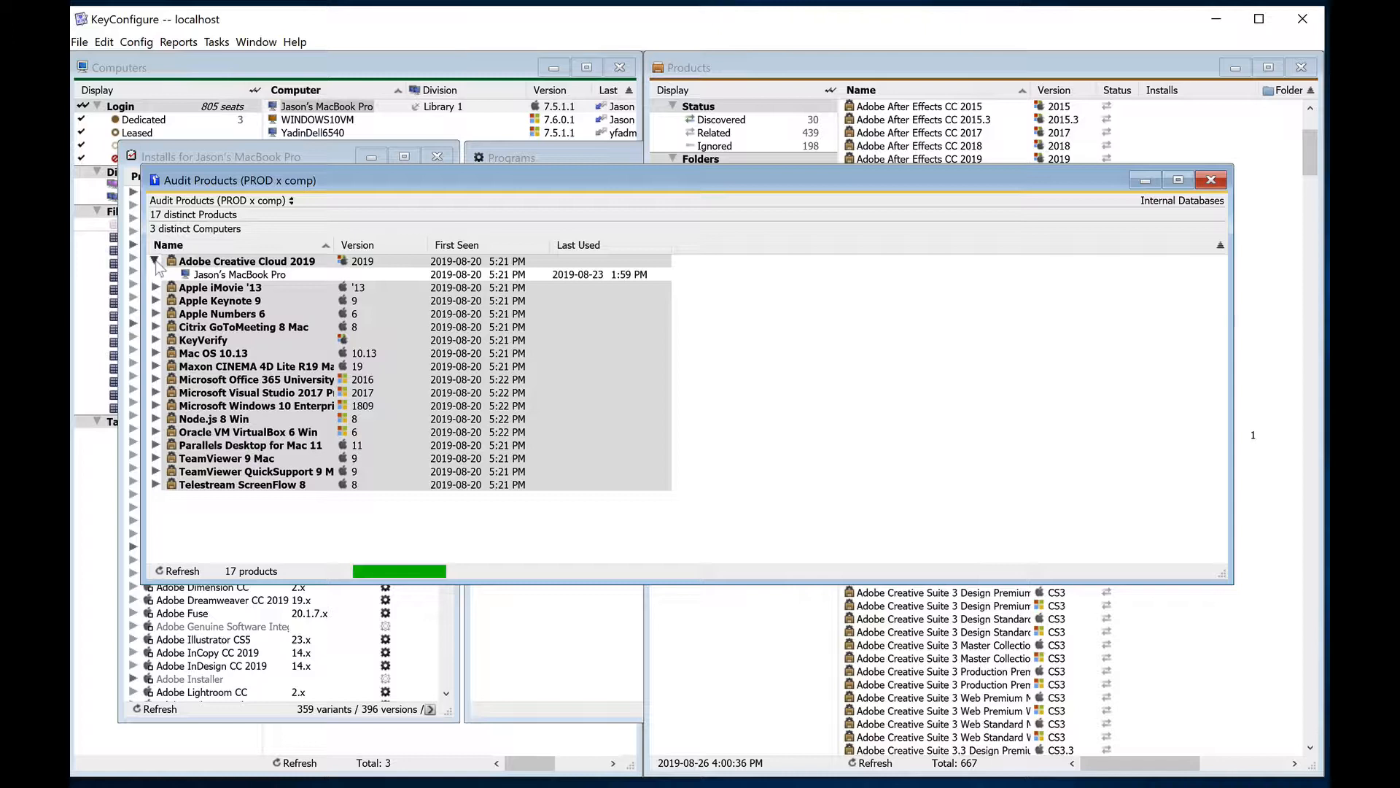
pyautogui.click(156, 261)
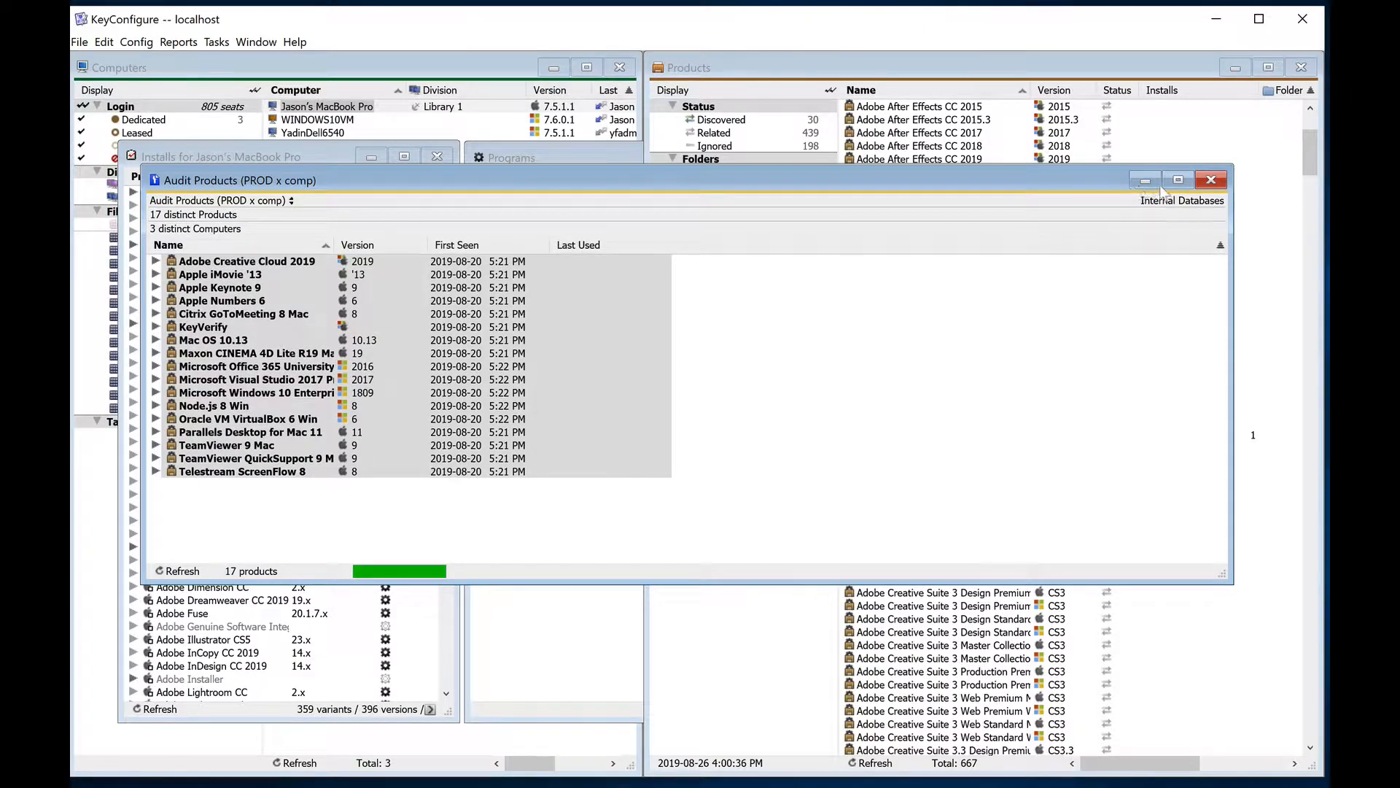
pyautogui.click(1210, 183)
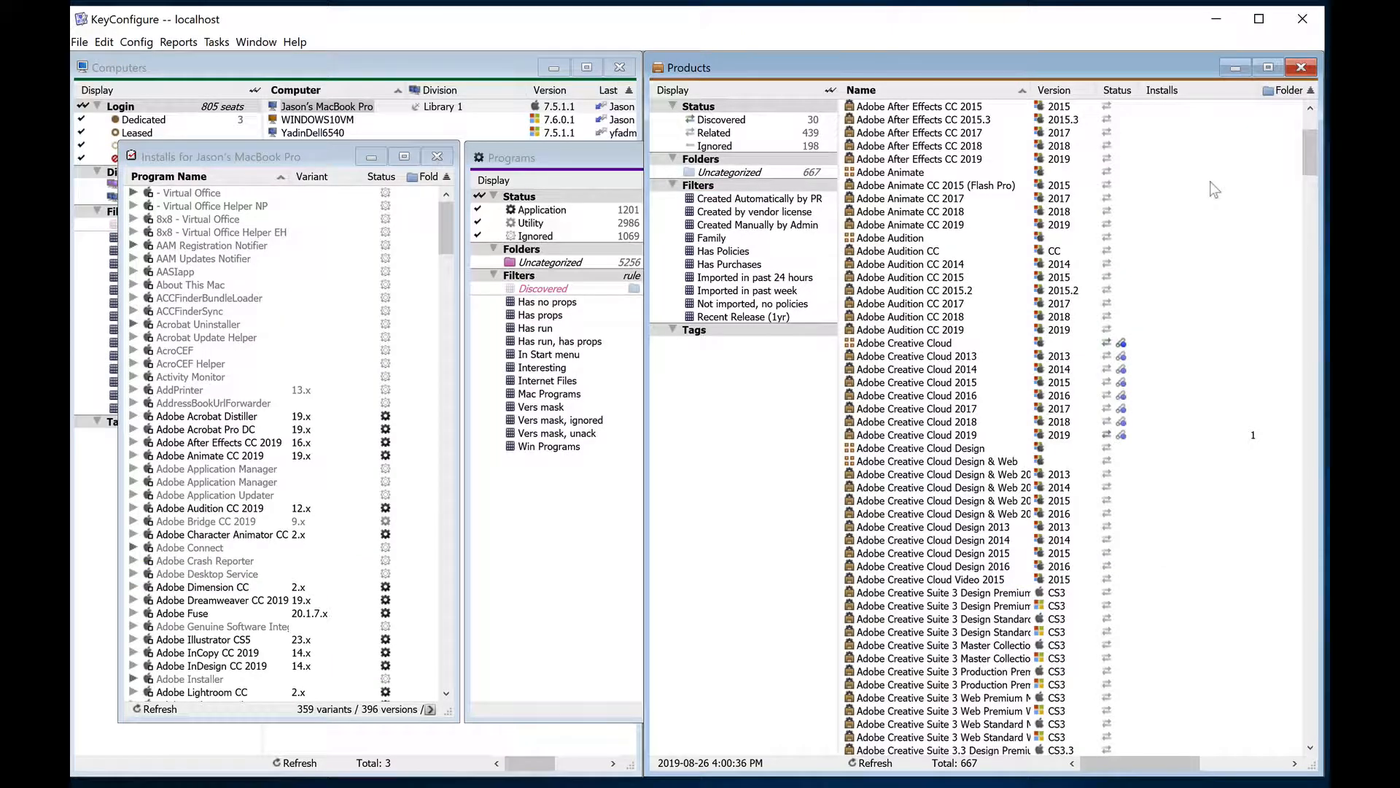
# Open the product details of the Adobe Creative Cloud family product, examine its policies and editions, and close them.
pyautogui.click(958, 357)
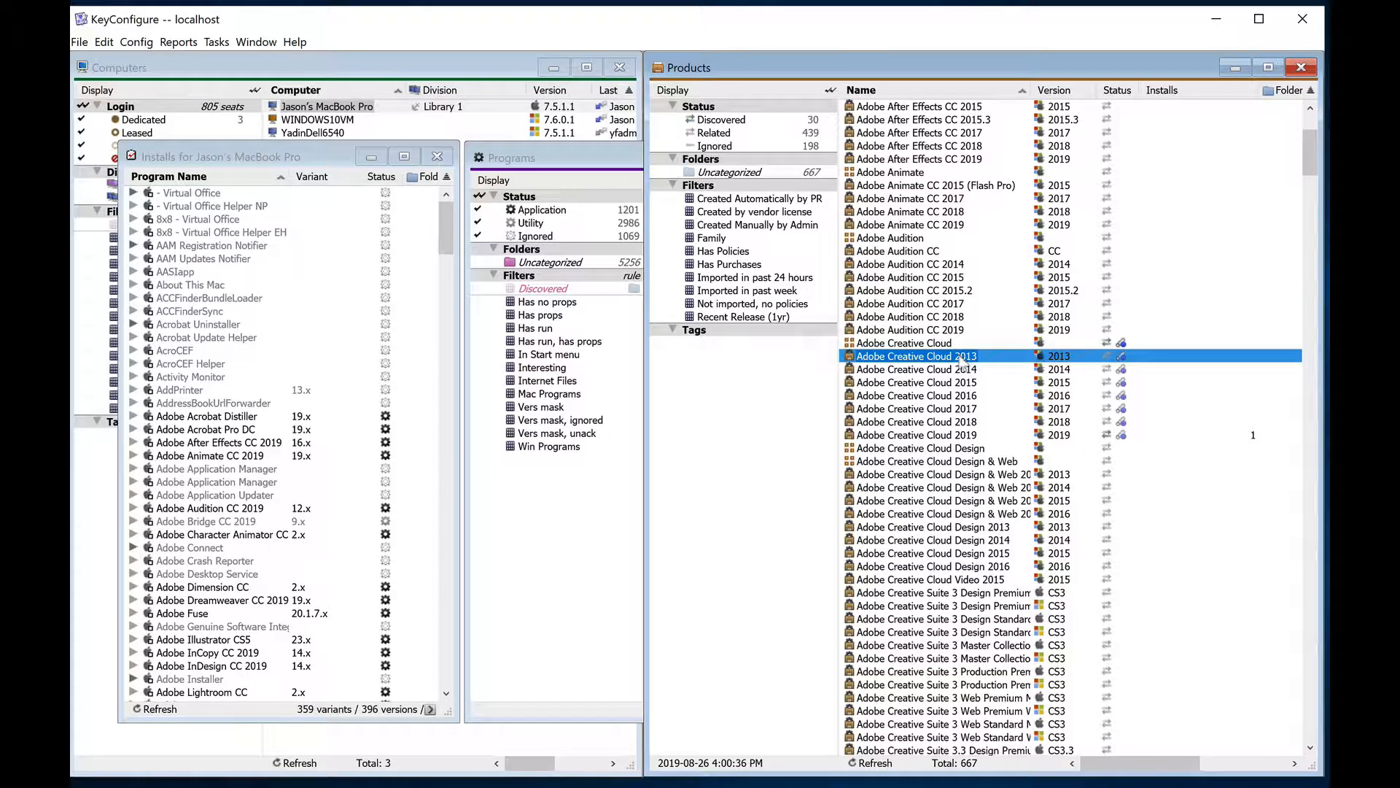
pyautogui.click(950, 435)
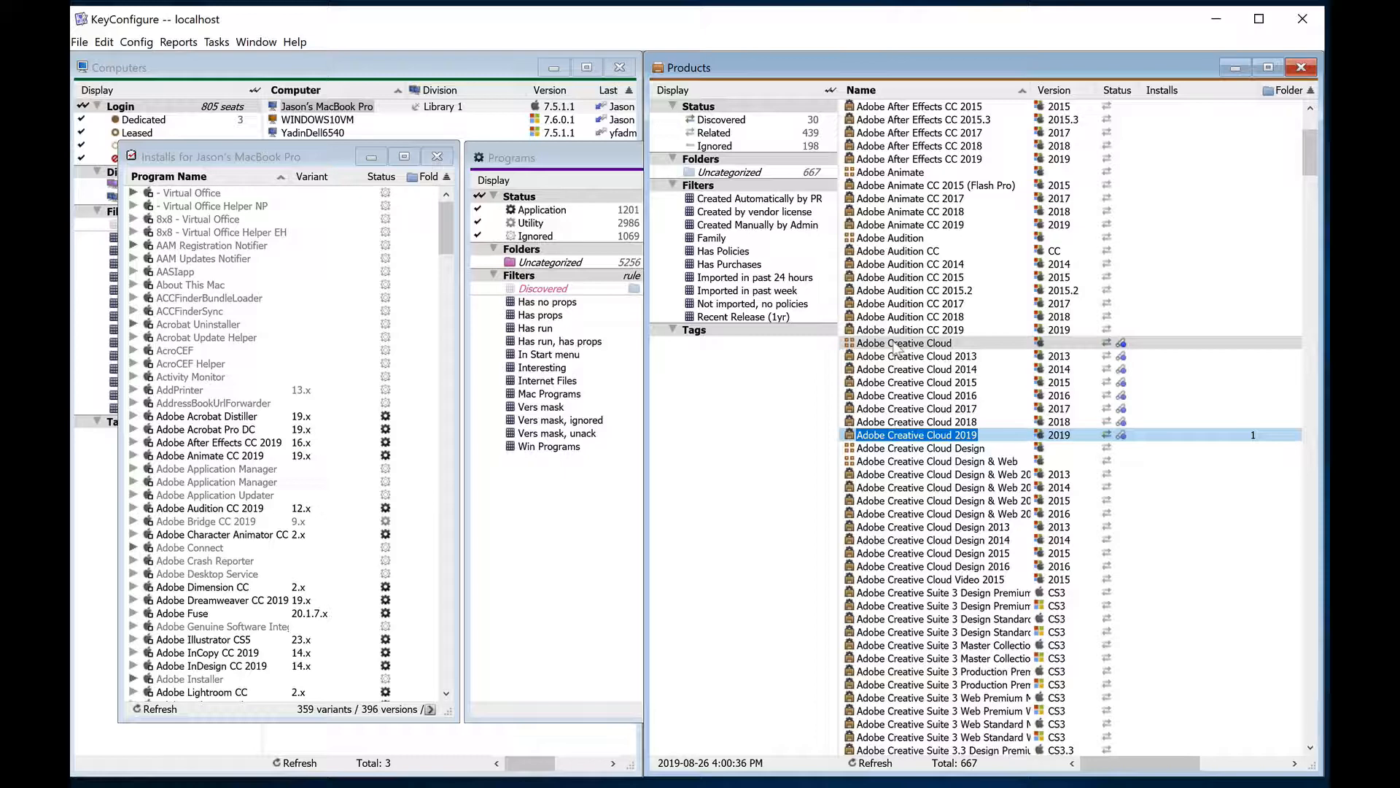
pyautogui.click(859, 347)
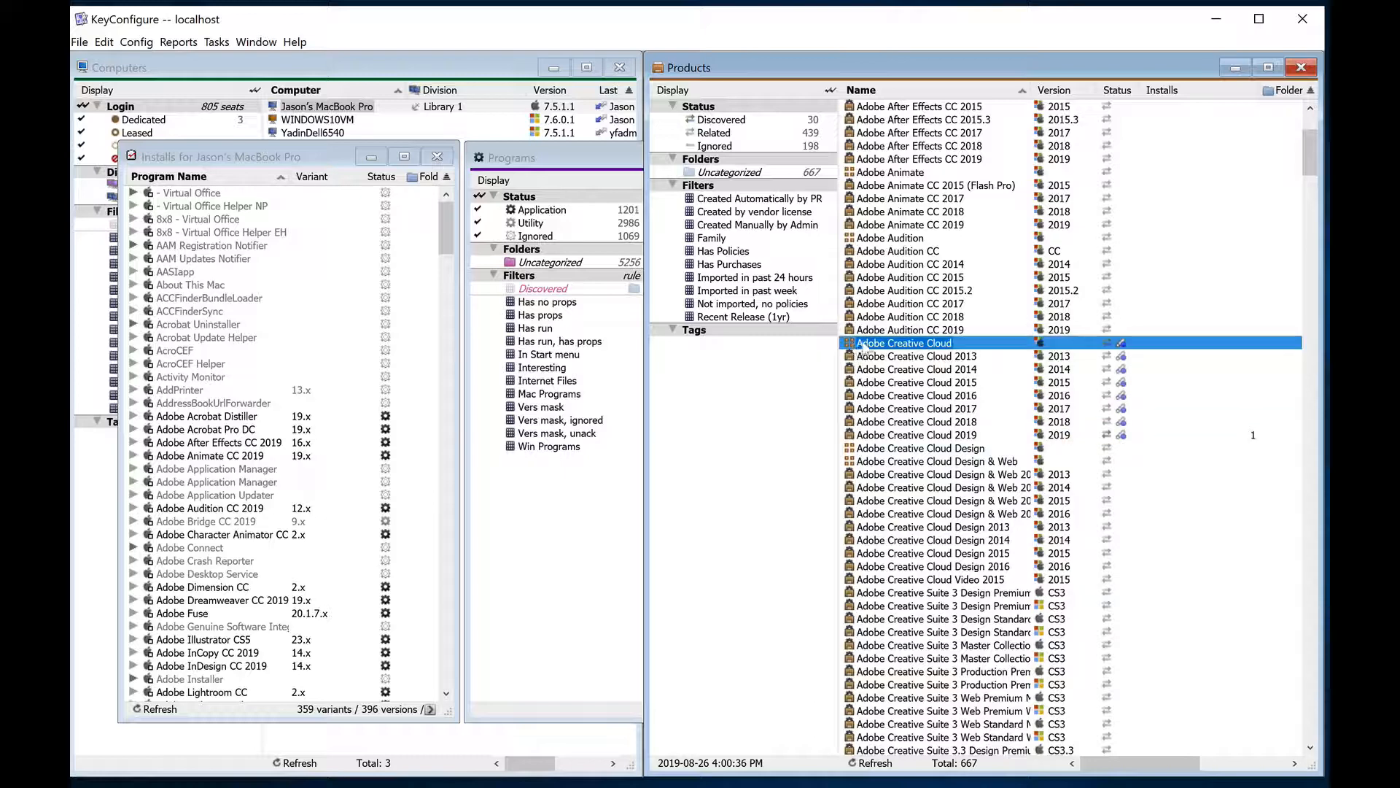
pyautogui.doubleClick(911, 344)
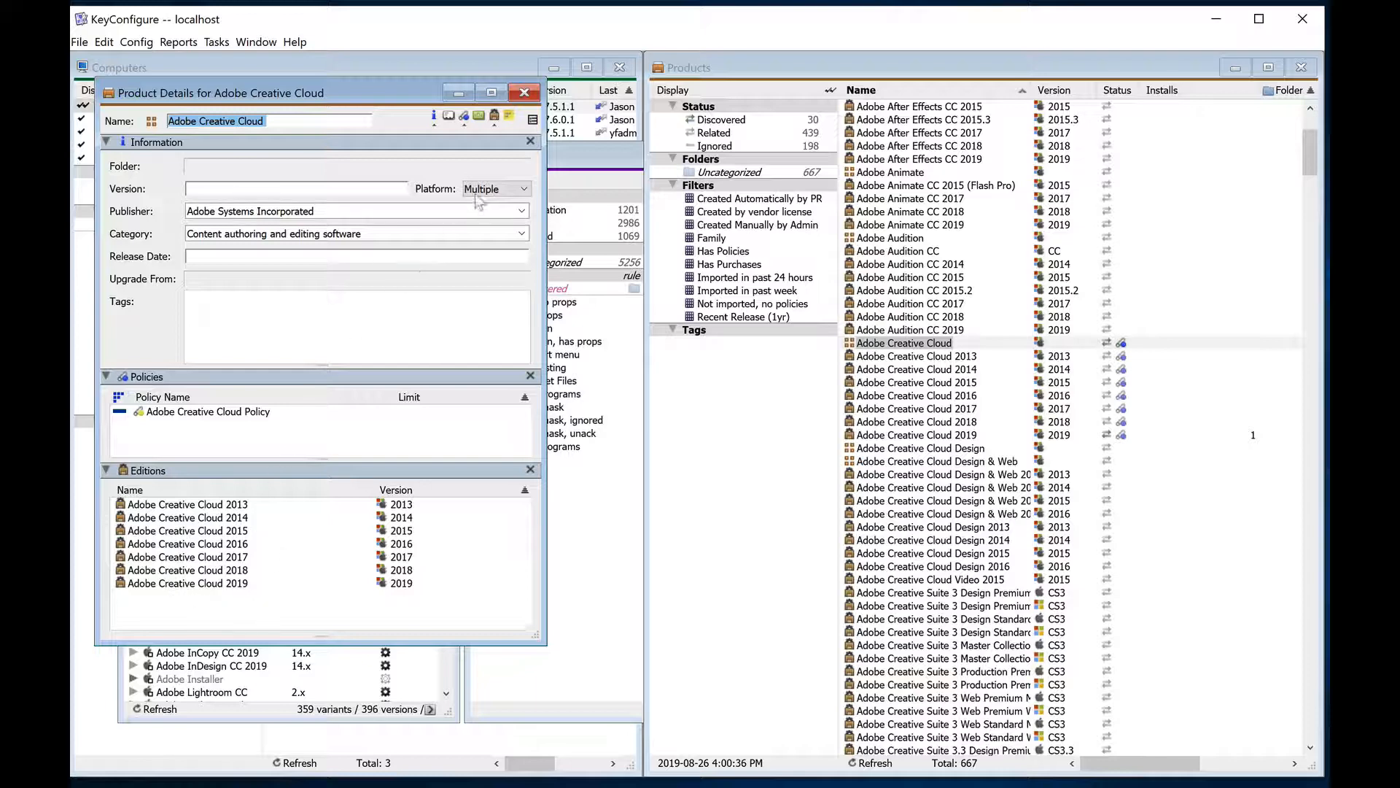
pyautogui.click(514, 92)
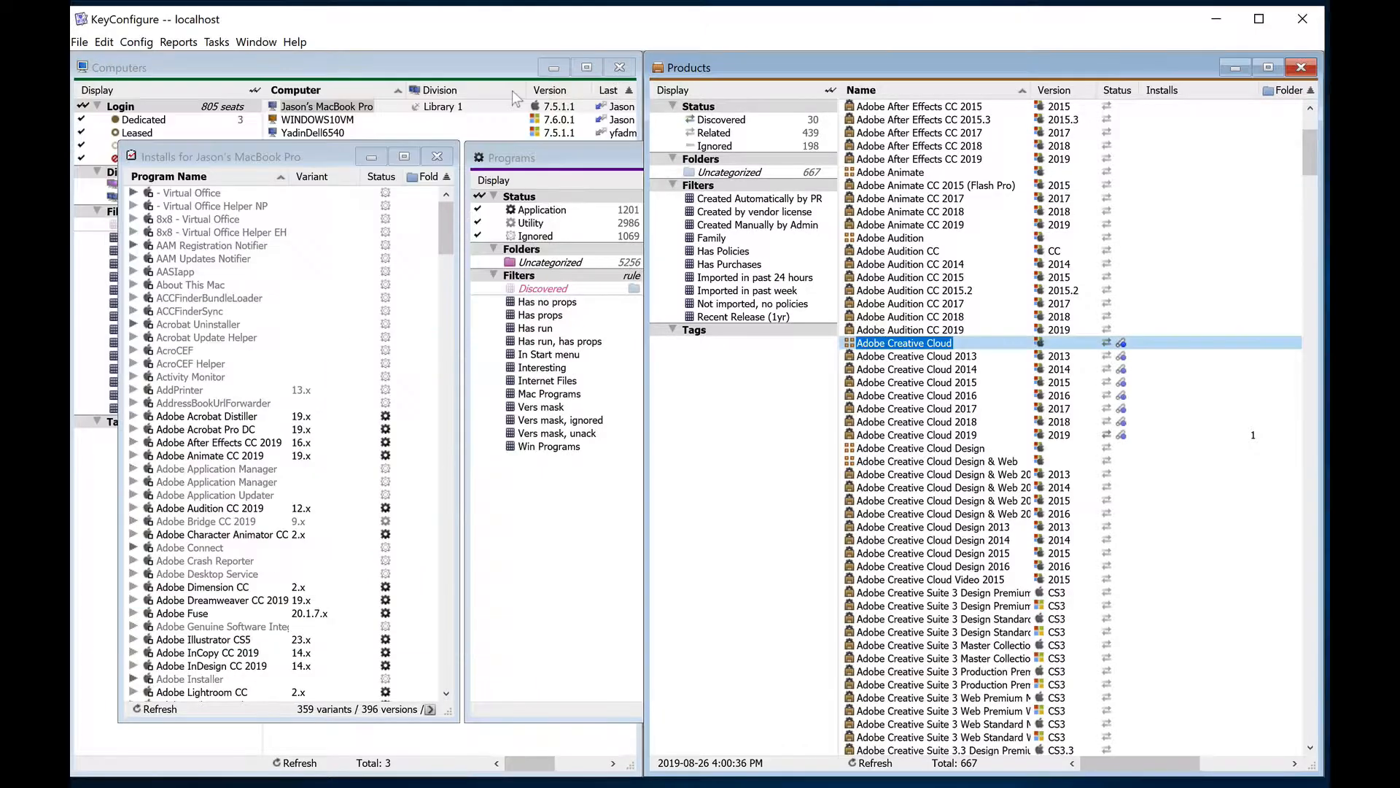
# Set up a Usage (PROD x comp) report for all products and open the choices for which results to show.
pyautogui.rightClick(1177, 417)
pyautogui.moveTo(1212, 633)
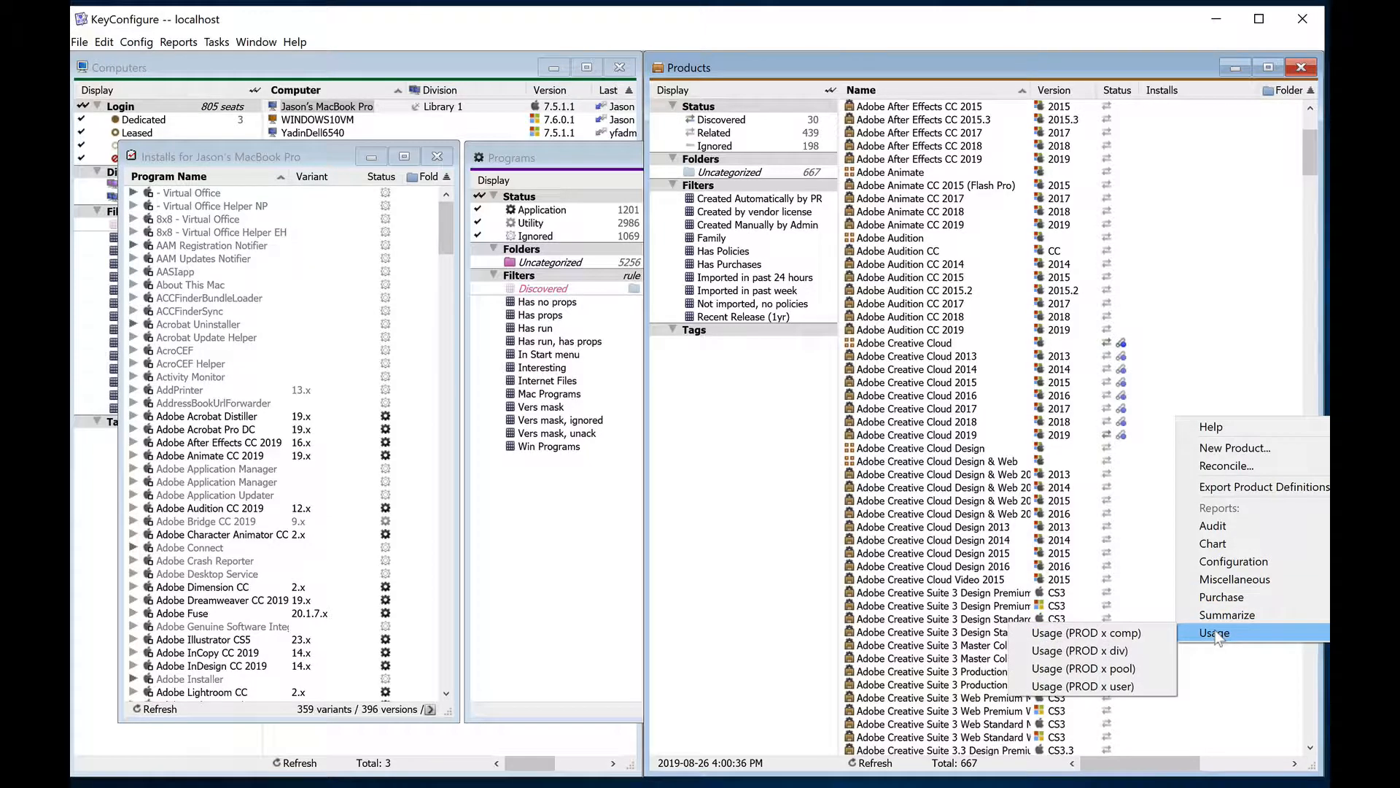
pyautogui.click(1121, 632)
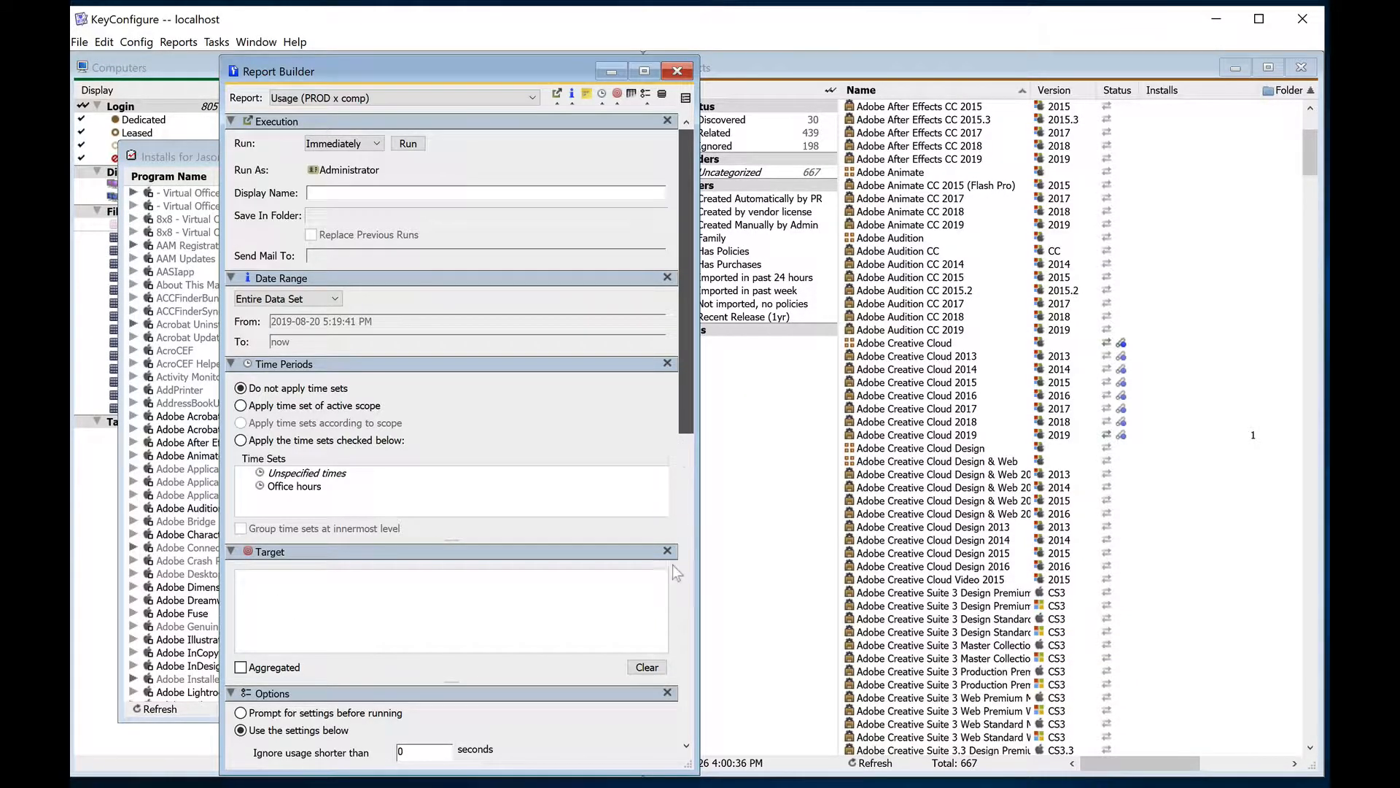
pyautogui.scroll(-3, 672, 564)
pyautogui.click(538, 626)
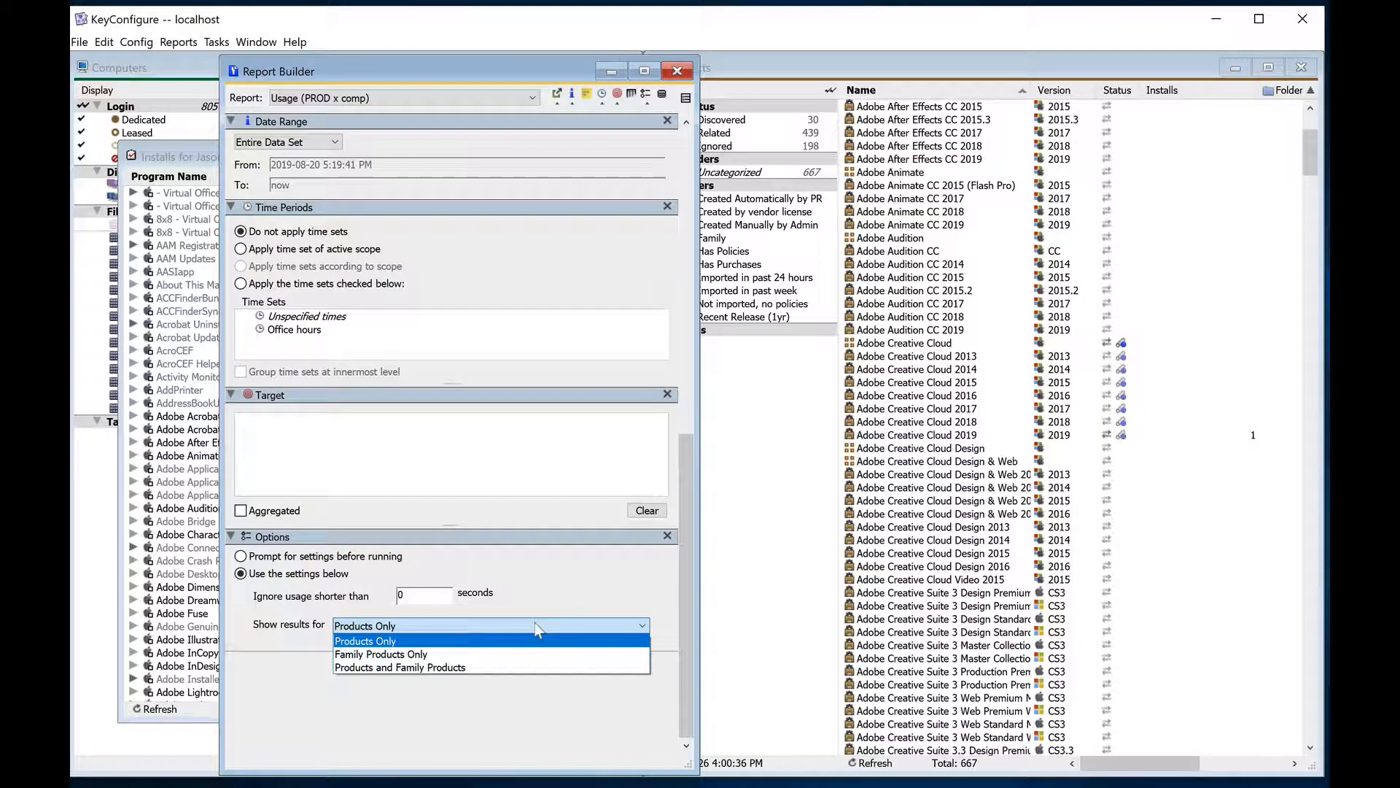